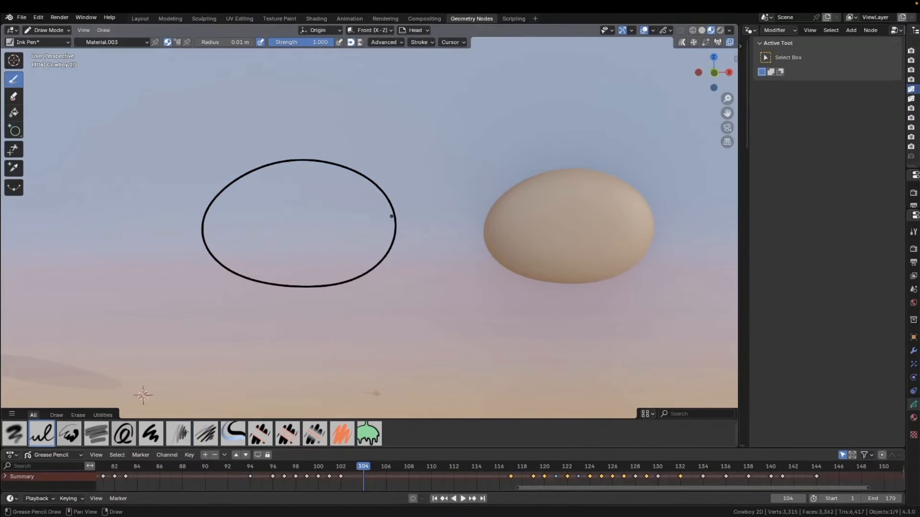
# Step: Draw the cowboy's oval head outline and a facial stroke with the Ink Pen, adjusting the ear stroke's thickness
pyautogui.moveTo(393, 216); pyautogui.dragTo(390, 231)
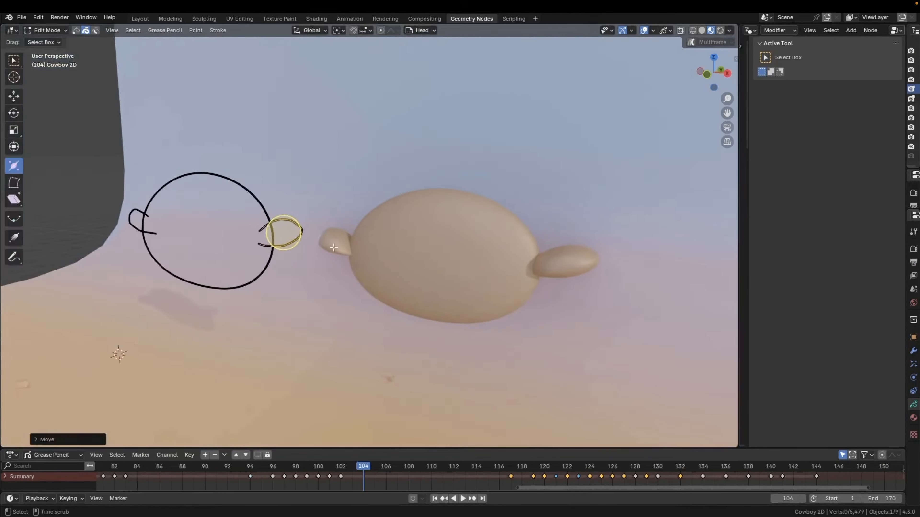
pyautogui.hotkey('alt', 's')
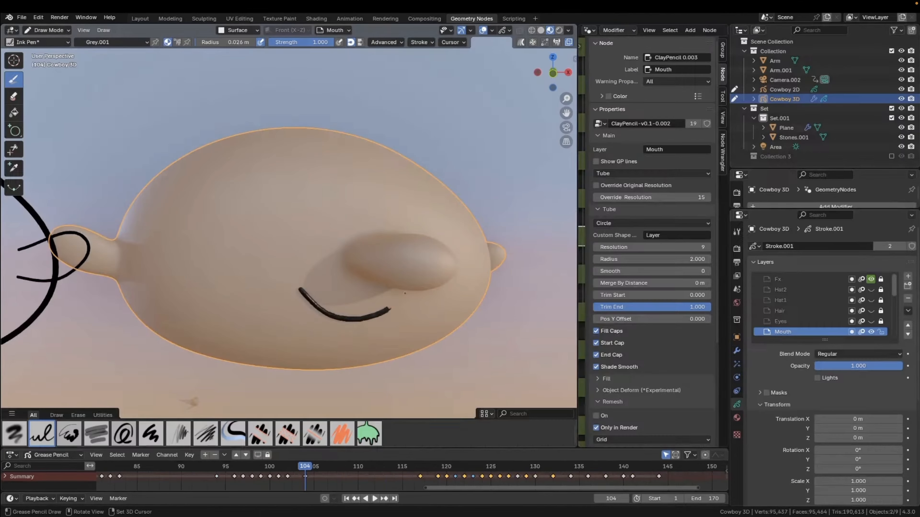
pyautogui.moveTo(342, 209); pyautogui.dragTo(355, 180)
pyautogui.hotkey('ctrl', 'Tab')
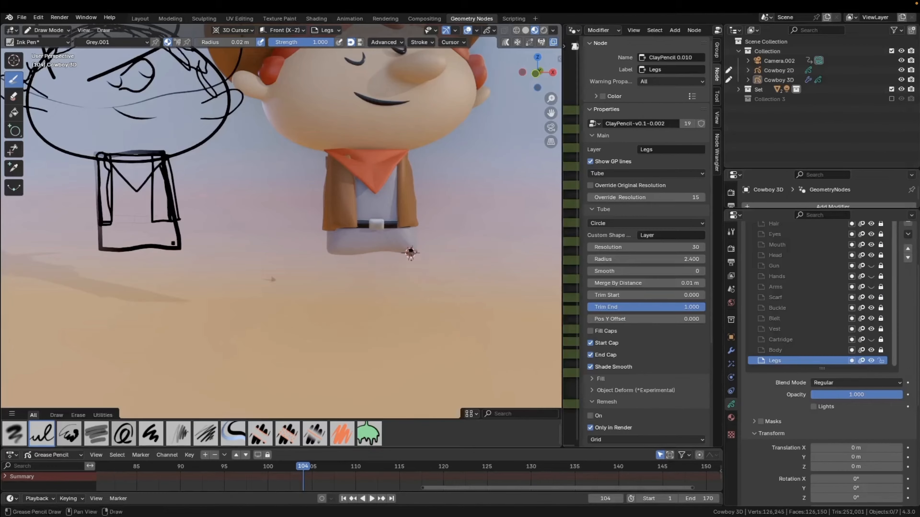
# Step: Draw a stroke for the leg below the belt on the Legs layer, then scale and reposition it
pyautogui.moveTo(410, 250)
pyautogui.mouseDown()
pyautogui.moveTo(438, 340)
pyautogui.moveTo(400, 259)
pyautogui.moveTo(417, 261)
pyautogui.mouseUp()
pyautogui.press('Tab')
pyautogui.press('s')
pyautogui.click(403, 266)
pyautogui.press('g')
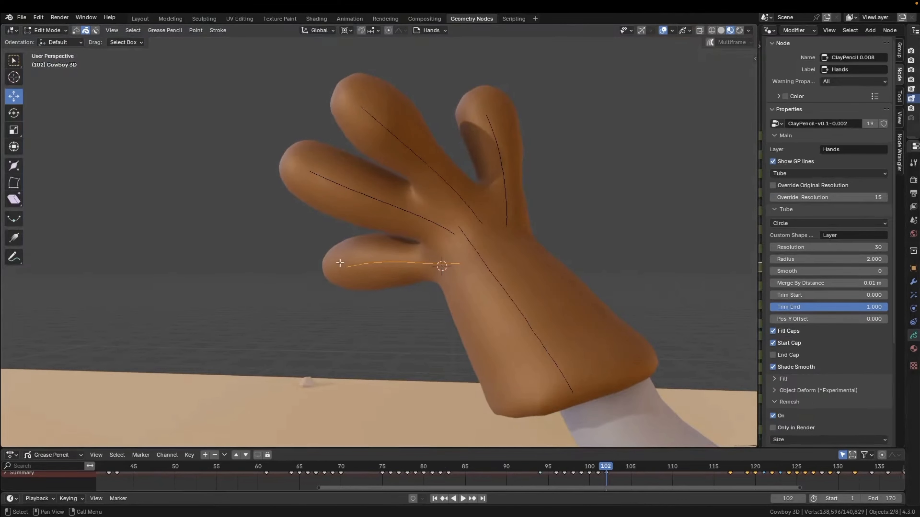
# Step: Pose the glove on the Hands layer by rotating its finger strokes around the 3D cursor placed at their bases
pyautogui.press('r')
pyautogui.click(342, 279)
pyautogui.click(508, 198)
pyautogui.keyDown('shift'); pyautogui.rightClick(505, 230); pyautogui.keyUp('shift')
pyautogui.press('r')
pyautogui.press('Tab')
pyautogui.moveTo(363, 113); pyautogui.dragTo(393, 102)
pyautogui.moveTo(288, 172); pyautogui.dragTo(306, 157)
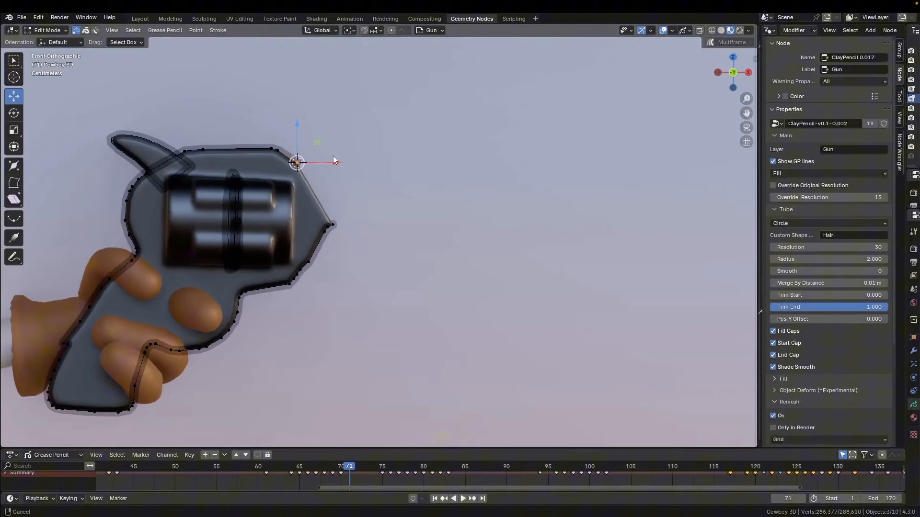
# Step: Extend the gun's outline forward into a barrel by moving its upper front point
pyautogui.moveTo(298, 160)
pyautogui.mouseDown()
pyautogui.moveTo(503, 144)
pyautogui.moveTo(566, 187)
pyautogui.mouseUp()
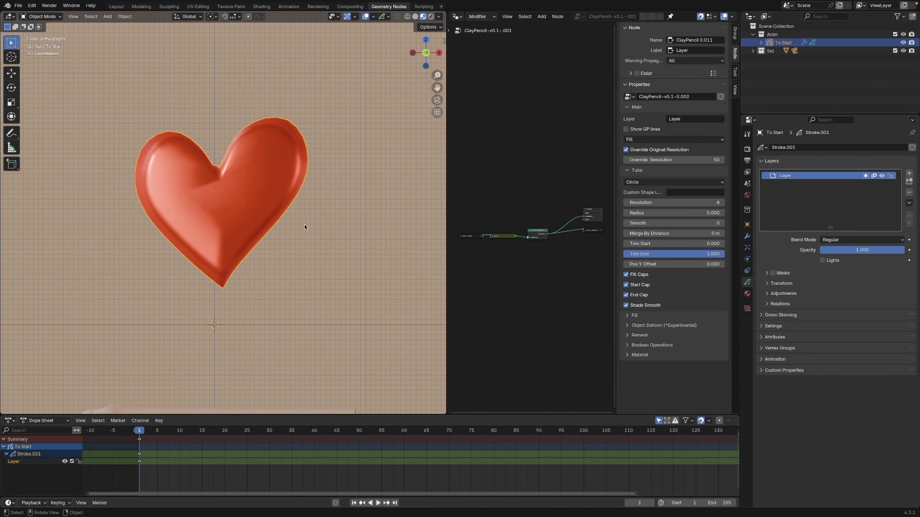
# Step: Switch the To Start object to Draw Mode and draw a round blob beside the heart
pyautogui.keyDown('shift'); pyautogui.moveTo(315, 229); pyautogui.dragTo(321, 246, button='middle'); pyautogui.keyUp('shift')
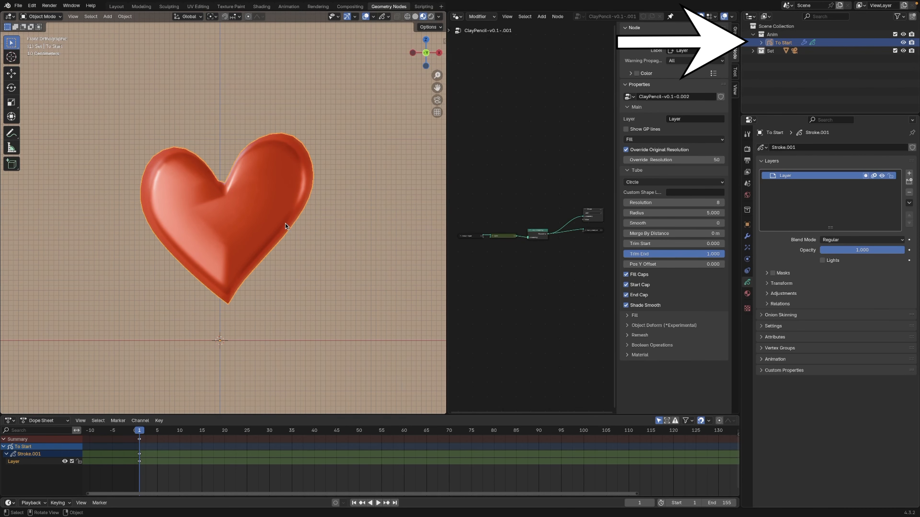
pyautogui.click(41, 17)
pyautogui.click(42, 53)
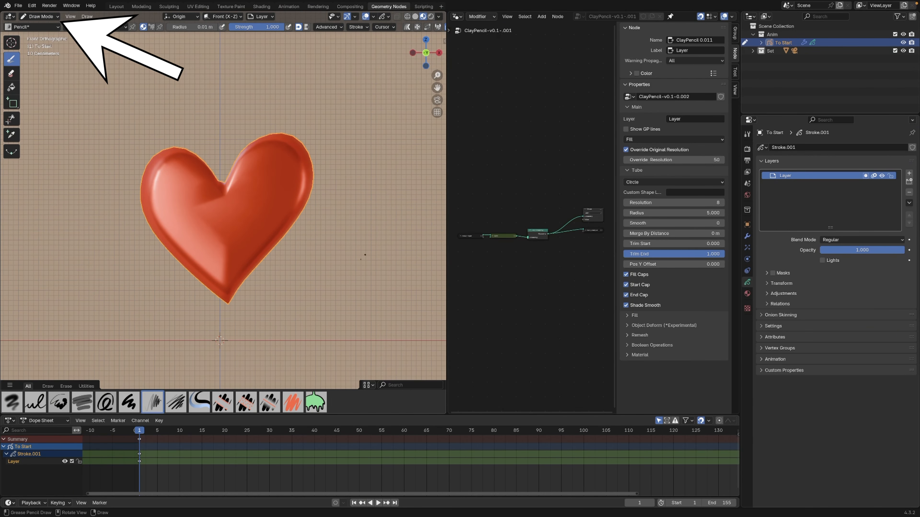
pyautogui.moveTo(355, 276)
pyautogui.mouseDown()
pyautogui.moveTo(378, 228)
pyautogui.moveTo(383, 266)
pyautogui.moveTo(356, 254)
pyautogui.mouseUp()
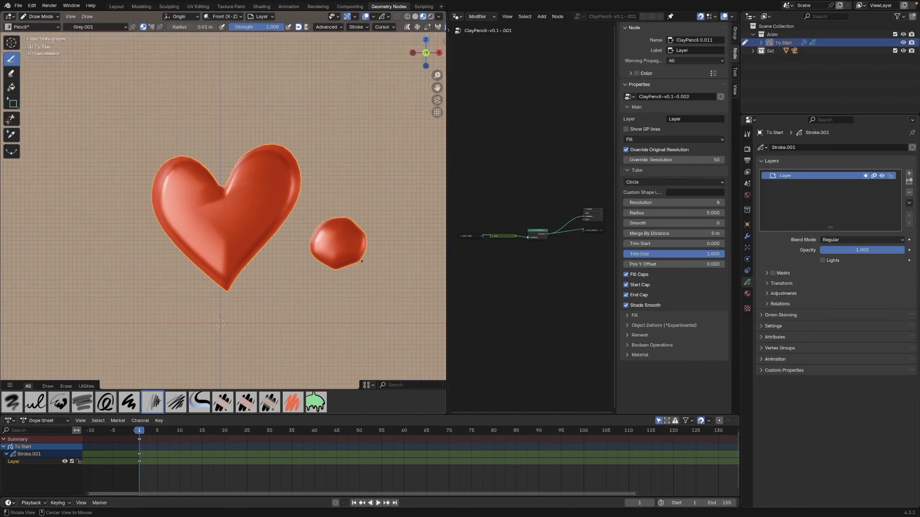
pyautogui.moveTo(357, 254); pyautogui.dragTo(340, 260, button='middle')
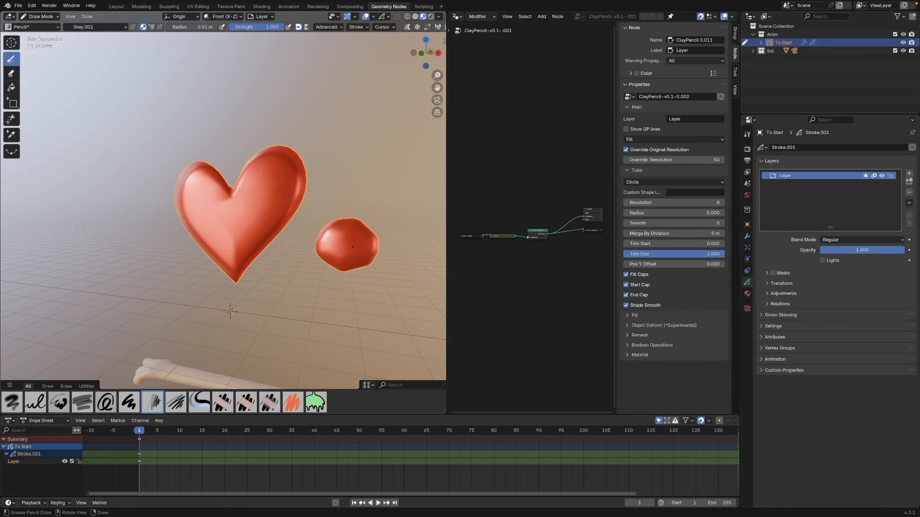
pyautogui.press('KP_1')
# Step: Show the object's modifier settings and expand the collapsed Layer node in the ClayPencil node tree
pyautogui.click(748, 237)
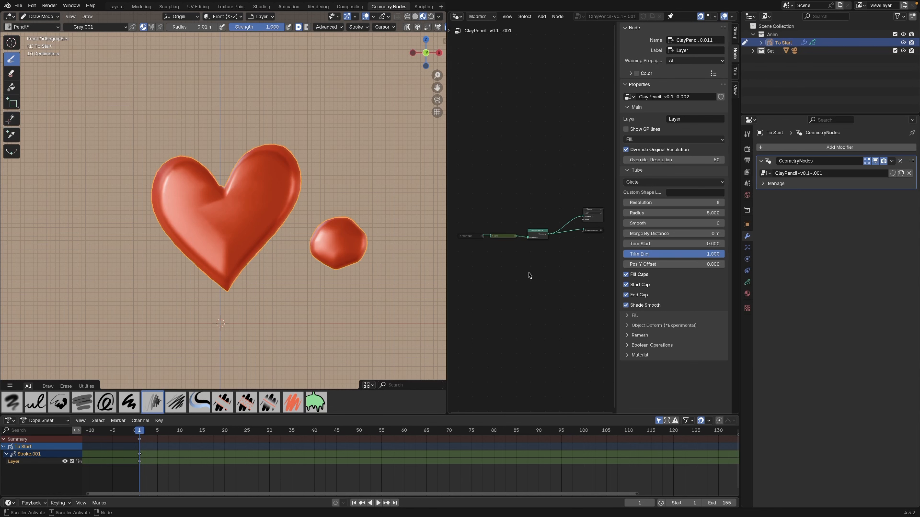
pyautogui.keyDown('ctrl'); pyautogui.moveTo(546, 287); pyautogui.dragTo(617, 233, button='middle'); pyautogui.keyUp('ctrl')
pyautogui.keyDown('ctrl'); pyautogui.moveTo(523, 259); pyautogui.dragTo(522, 234, button='middle'); pyautogui.keyUp('ctrl')
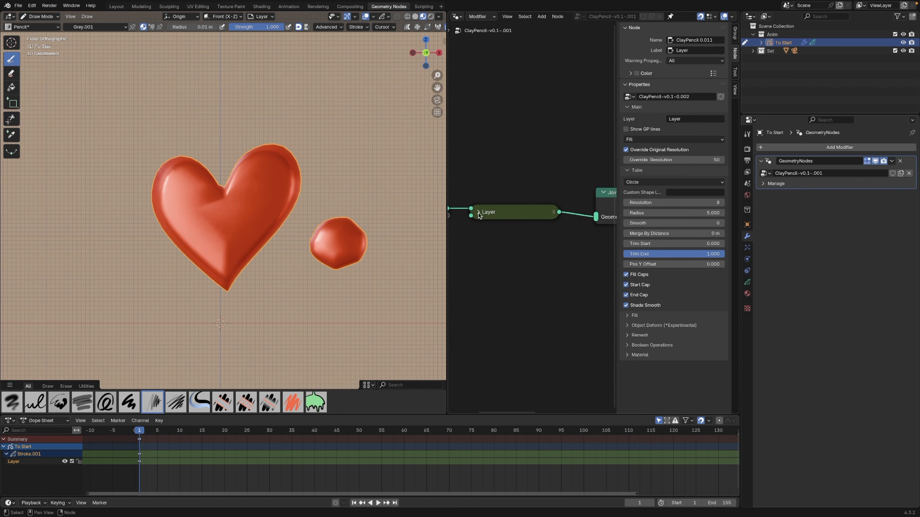
pyautogui.click(480, 214)
pyautogui.keyDown('ctrl'); pyautogui.moveTo(525, 288); pyautogui.dragTo(529, 276, button='middle'); pyautogui.keyUp('ctrl')
pyautogui.moveTo(521, 318); pyautogui.dragTo(542, 284, button='middle')
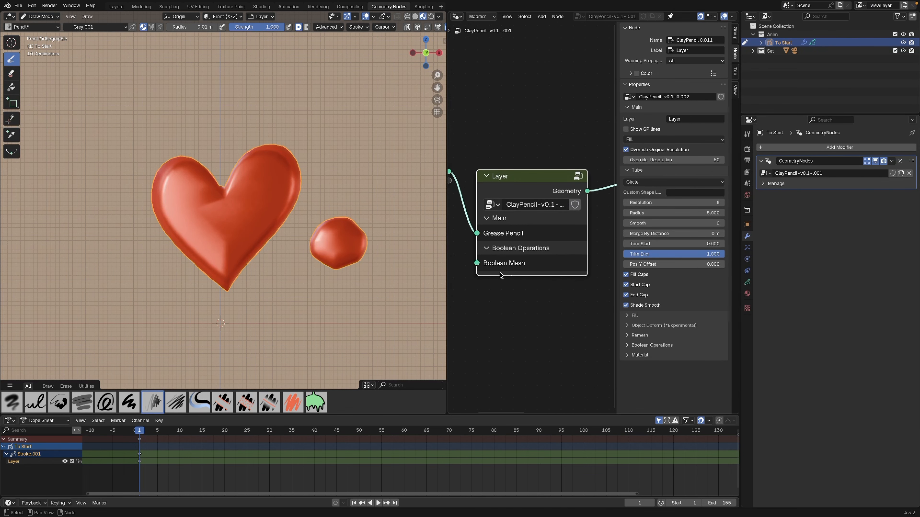
# Step: Enable Show GP lines for the Layer node and check the heart from the front
pyautogui.moveTo(379, 227); pyautogui.dragTo(359, 230, button='middle')
pyautogui.press('KP_1')
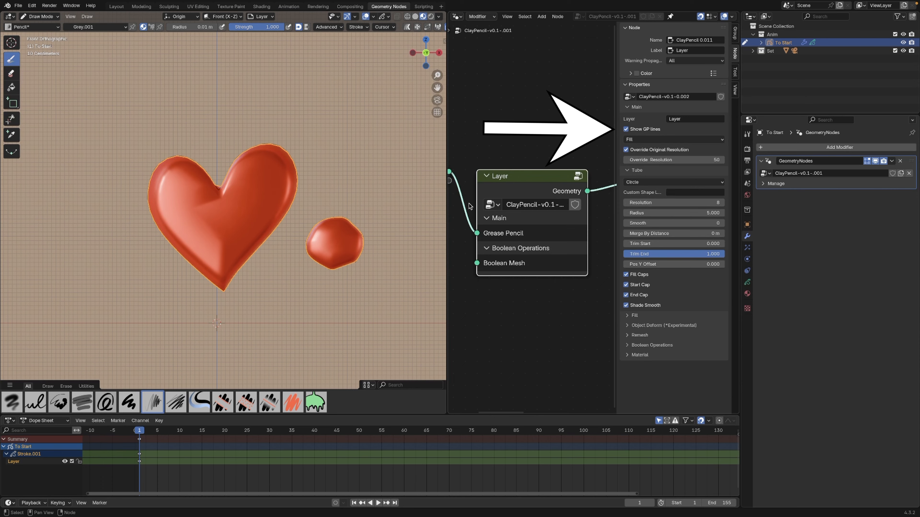
pyautogui.scroll(3, 318, 235)
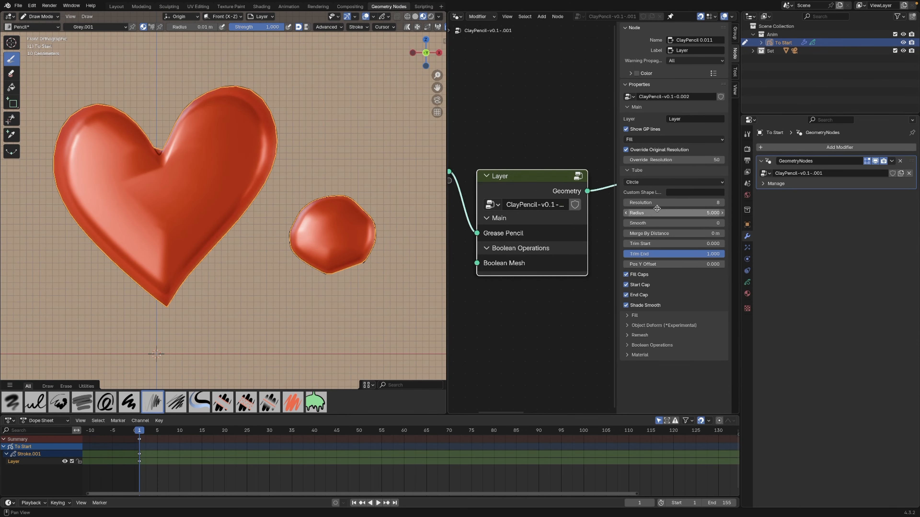
# Step: Try the Layer node's shape types Tube and Fill, ending on Tube & Fill
pyautogui.click(674, 140)
pyautogui.click(673, 160)
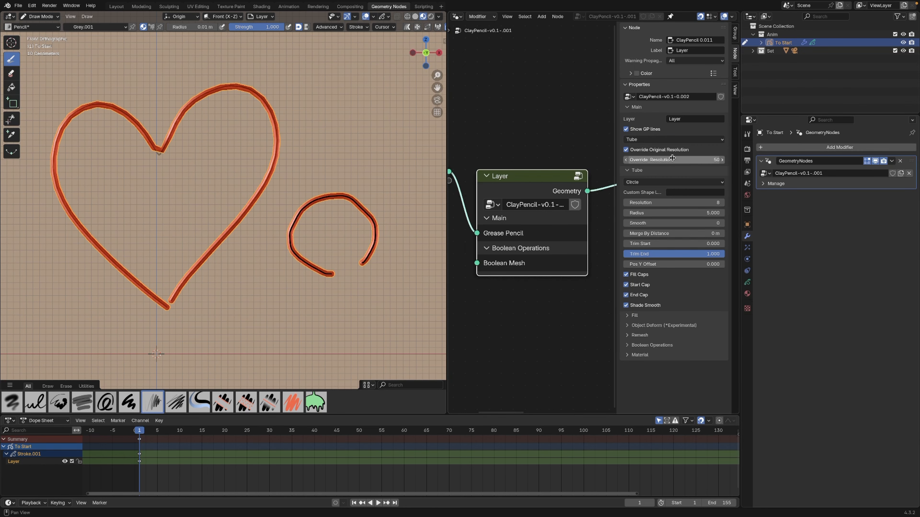
pyautogui.click(674, 139)
pyautogui.click(668, 169)
pyautogui.click(688, 139)
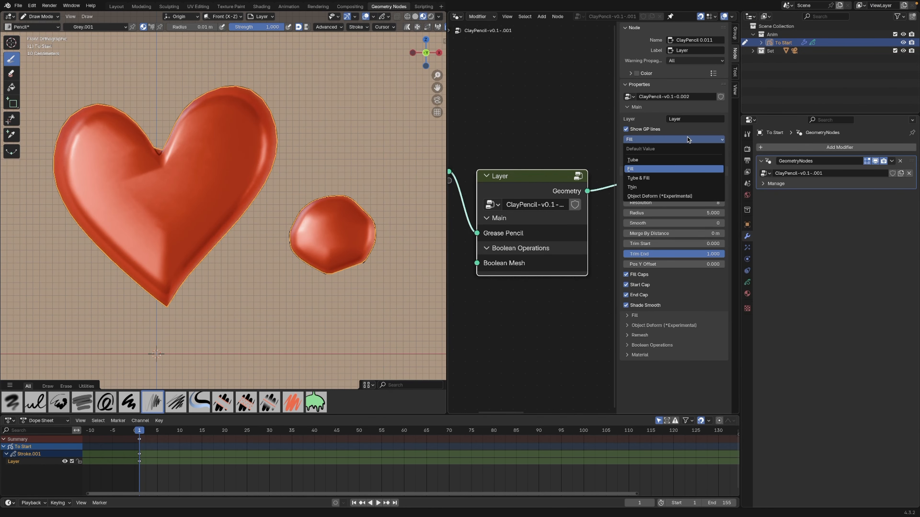
pyautogui.click(669, 178)
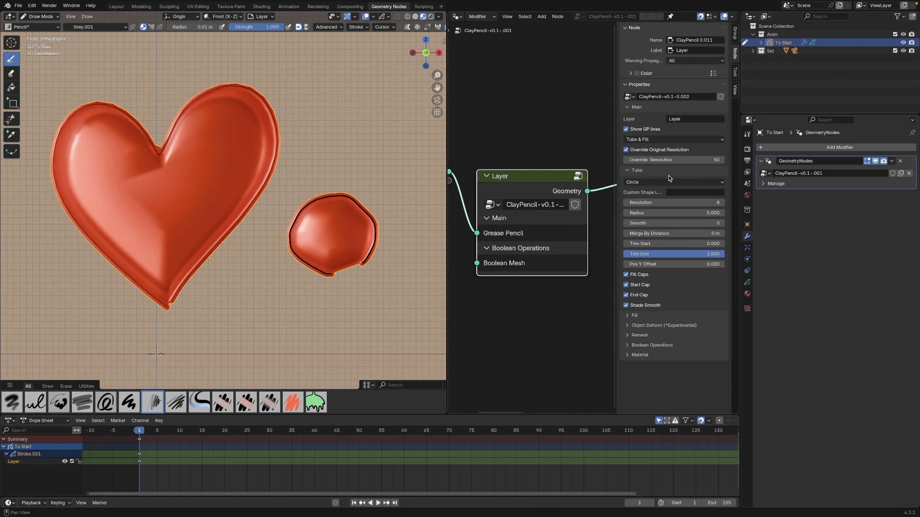
# Step: Try the Object Deform (*Experimental) type with the arm's Point and Twist shape keys, then return the type to Fill
pyautogui.click(685, 140)
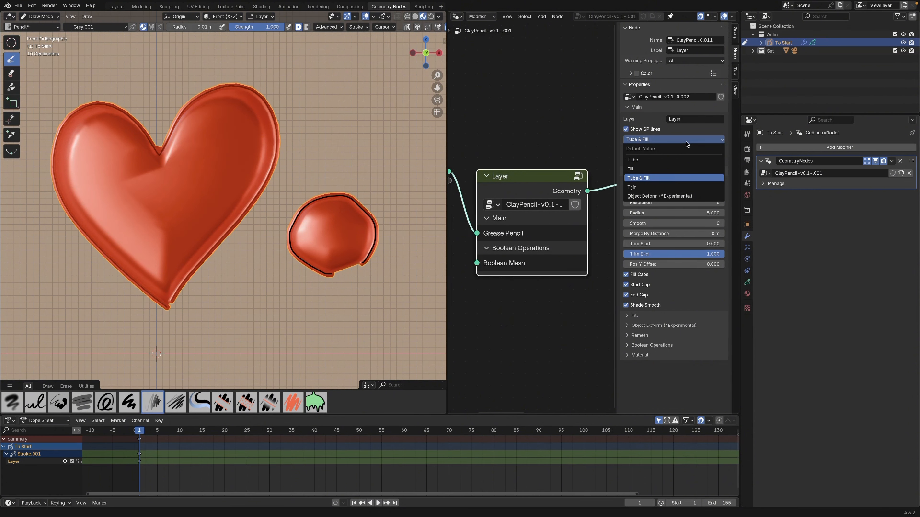
pyautogui.click(673, 196)
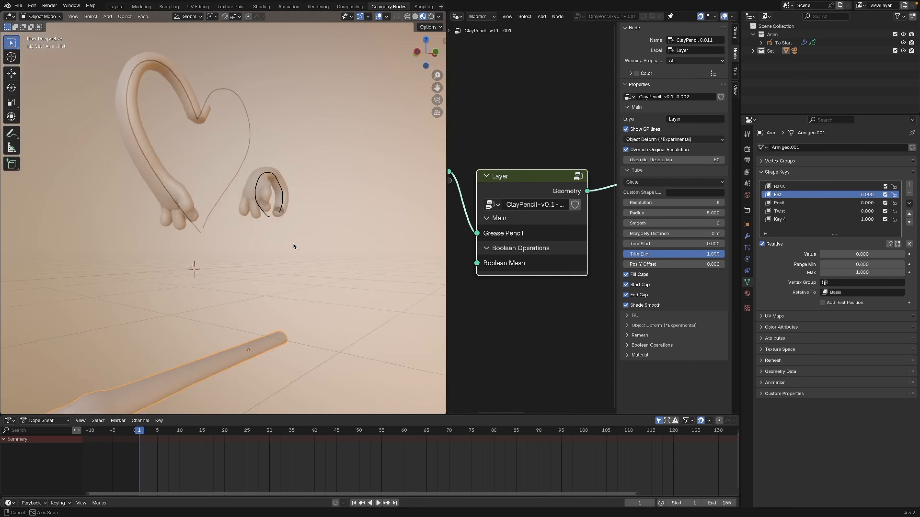
pyautogui.click(778, 203)
pyautogui.click(779, 210)
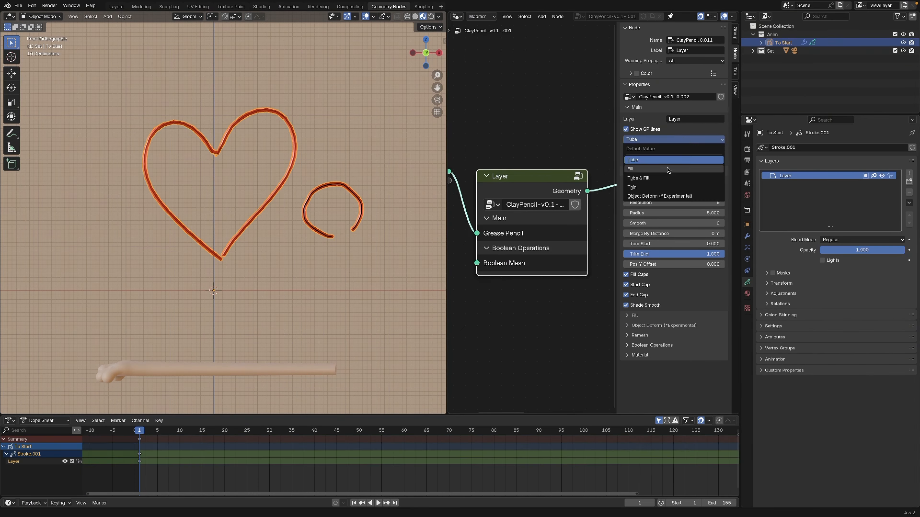
pyautogui.click(667, 168)
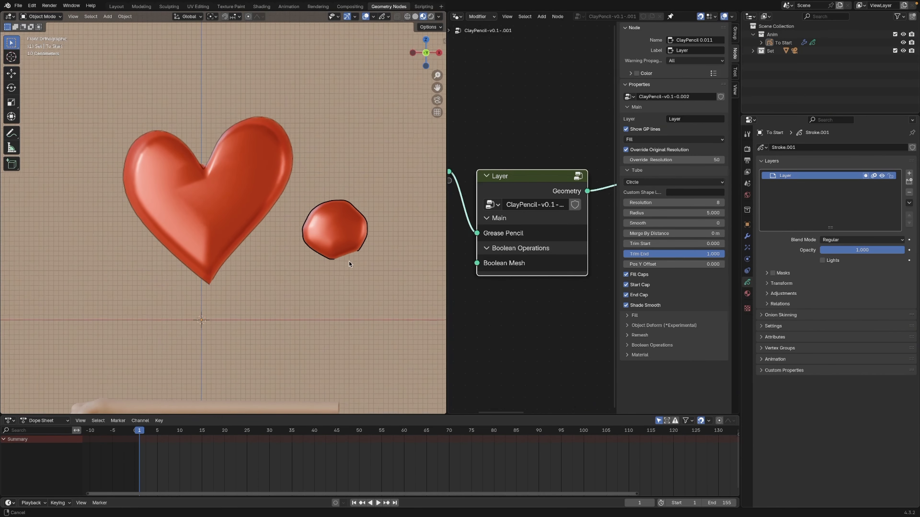
pyautogui.click(275, 199)
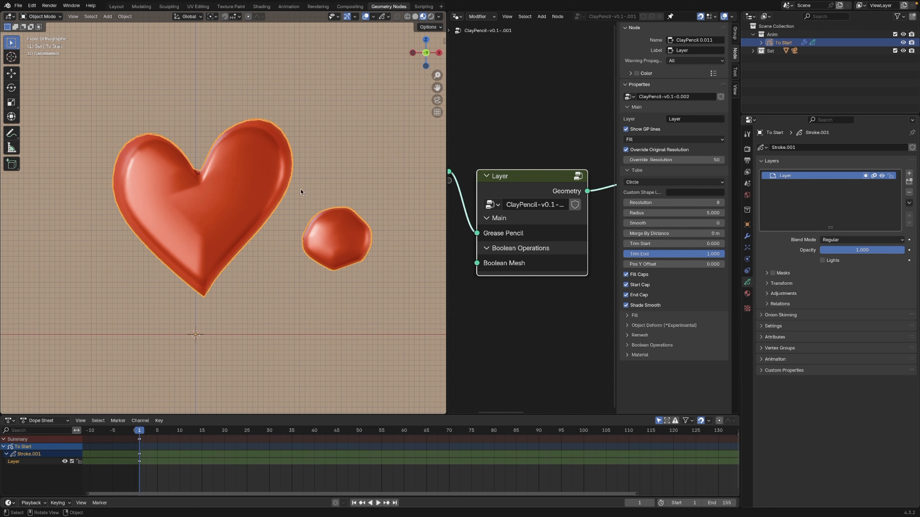
# Step: Set the Layer node's shape type to Tube & Fill and its tube radius to 13.4
pyautogui.click(674, 139)
pyautogui.click(670, 188)
pyautogui.moveTo(674, 214); pyautogui.dragTo(704, 213)
pyautogui.moveTo(655, 246)
pyautogui.mouseDown()
pyautogui.moveTo(761, 244)
pyautogui.moveTo(638, 249)
pyautogui.mouseUp()
pyautogui.moveTo(649, 250); pyautogui.dragTo(607, 252)
# Step: Assign the material 1 Clay Base_sphere.002 to the tube around the shapes
pyautogui.click(696, 367)
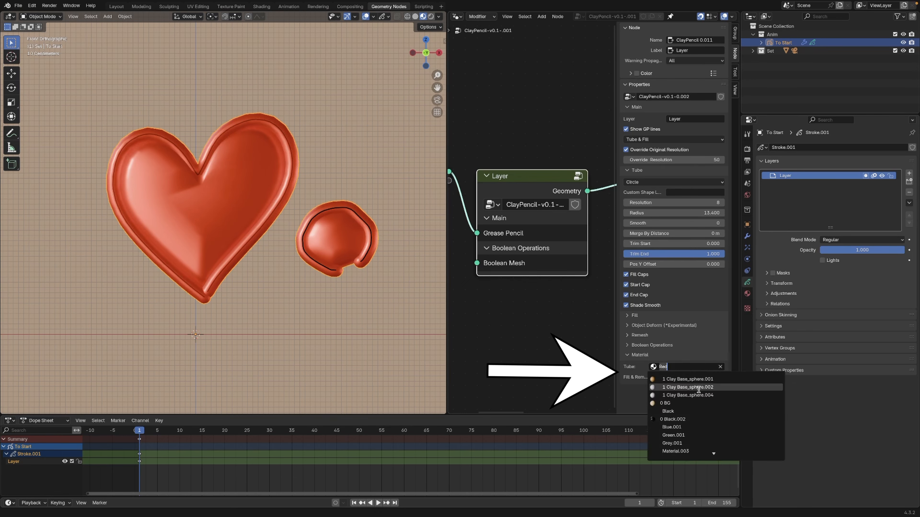
pyautogui.click(699, 387)
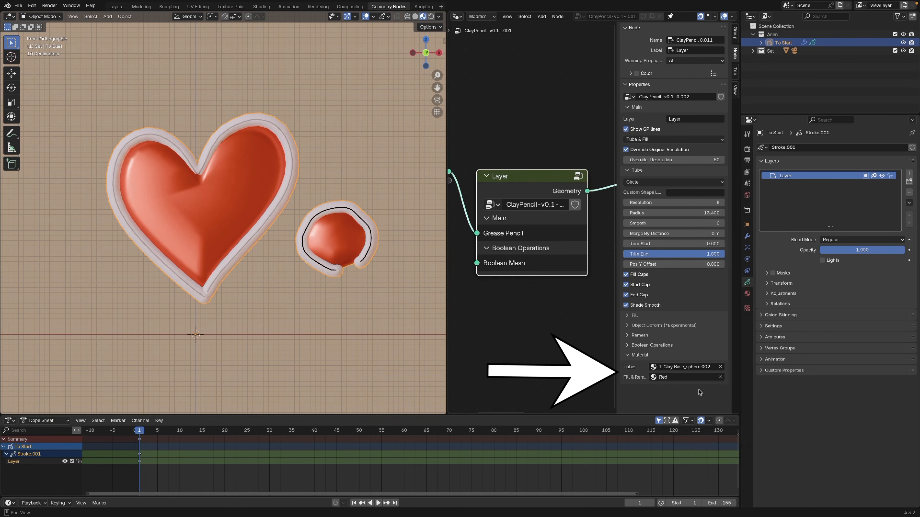
pyautogui.click(688, 367)
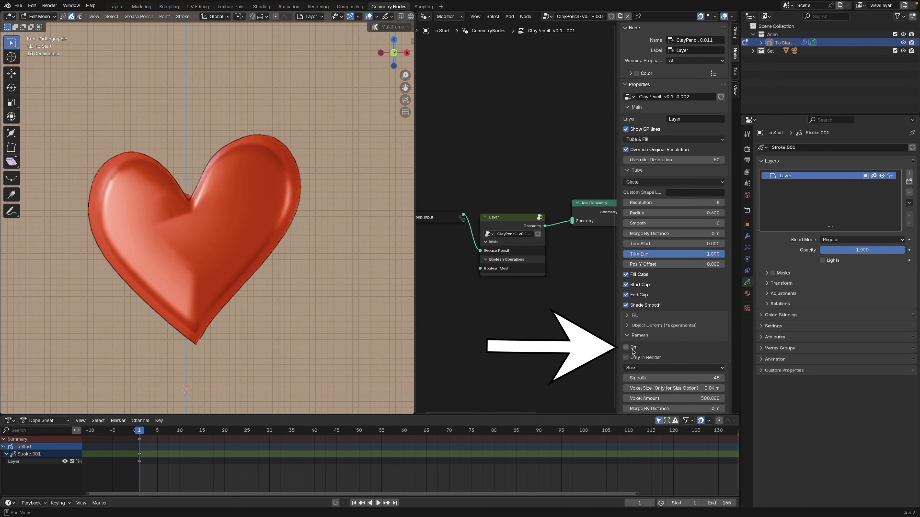
# Step: Turn on Remesh for the Layer node
pyautogui.click(625, 349)
# Step: Draw four round blobs overlapping the heart's edges so that they merge with the remeshed shape
pyautogui.moveTo(156, 159); pyautogui.dragTo(146, 163)
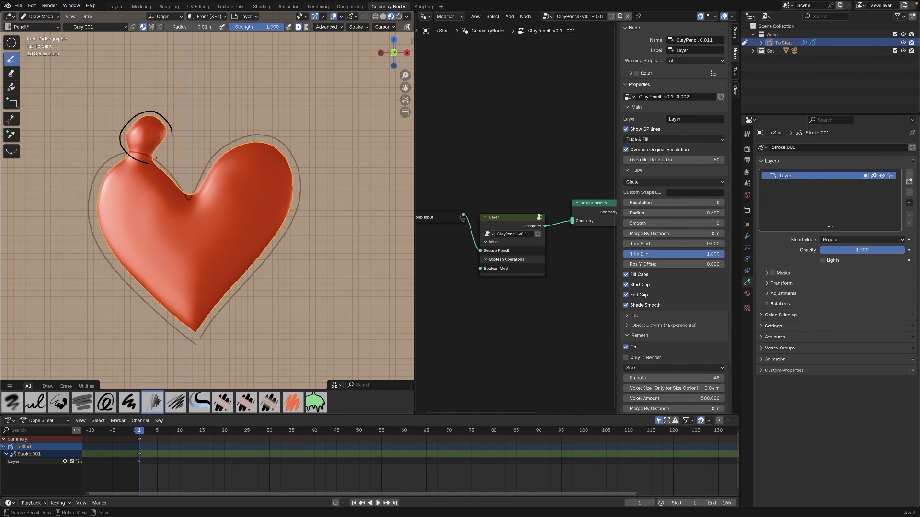
pyautogui.moveTo(256, 139); pyautogui.dragTo(286, 158)
pyautogui.moveTo(310, 197)
pyautogui.mouseDown()
pyautogui.moveTo(288, 225)
pyautogui.moveTo(293, 236)
pyautogui.mouseUp()
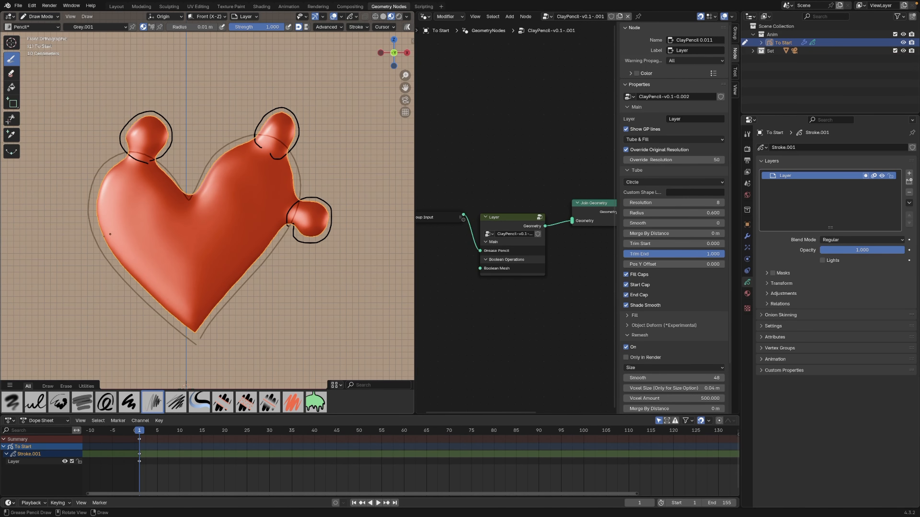
pyautogui.moveTo(98, 234); pyautogui.dragTo(128, 241)
# Step: Undo the round blobs drawn around the heart's edges
pyautogui.hotkey('ctrl', 'z')
pyautogui.hotkey('ctrl', 'z')
pyautogui.hotkey('ctrl', 'z')
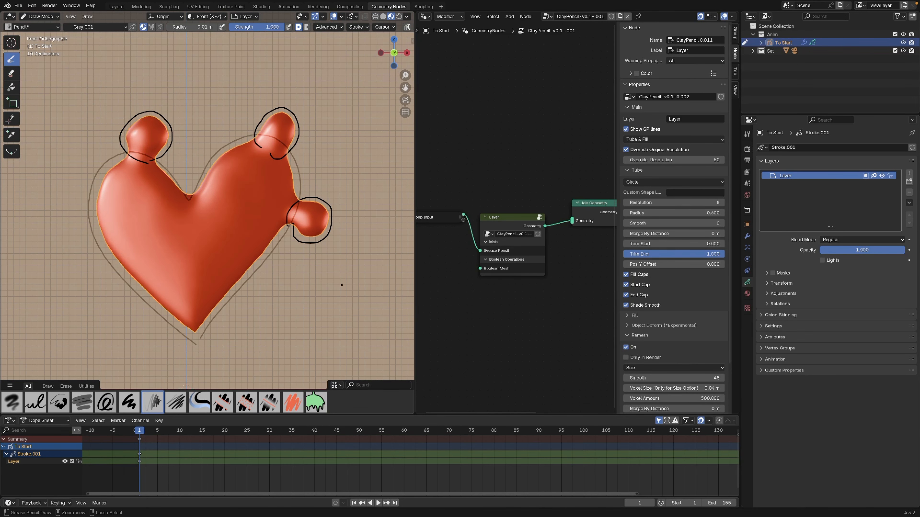
pyautogui.hotkey('ctrl', 'z')
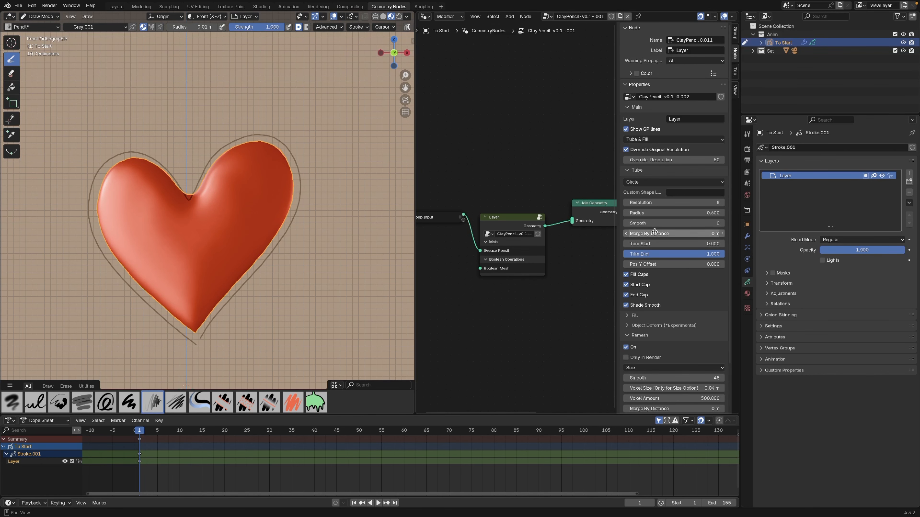
# Step: Set the heart's tube radius to 6.2
pyautogui.moveTo(662, 214)
pyautogui.mouseDown()
pyautogui.moveTo(691, 211)
pyautogui.moveTo(666, 214)
pyautogui.mouseUp()
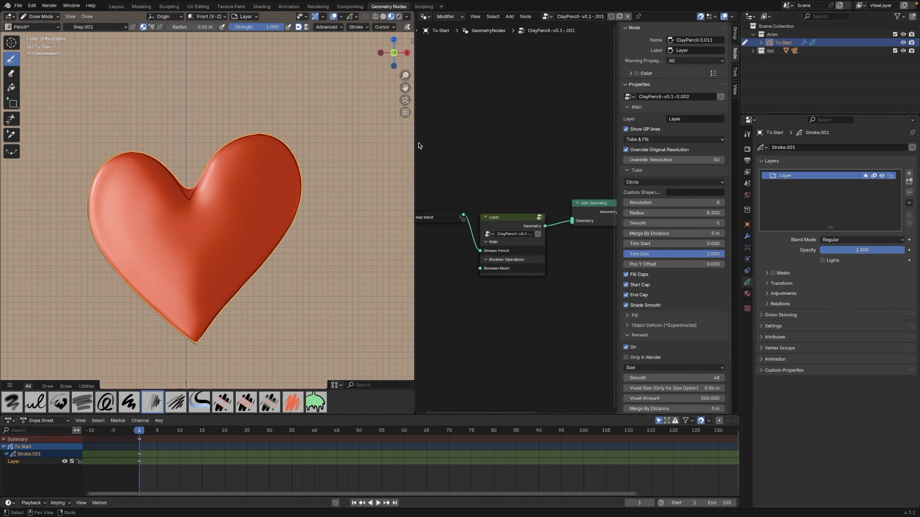
# Step: Widen the node editor and hide its sidebar
pyautogui.moveTo(415, 143); pyautogui.dragTo(331, 142)
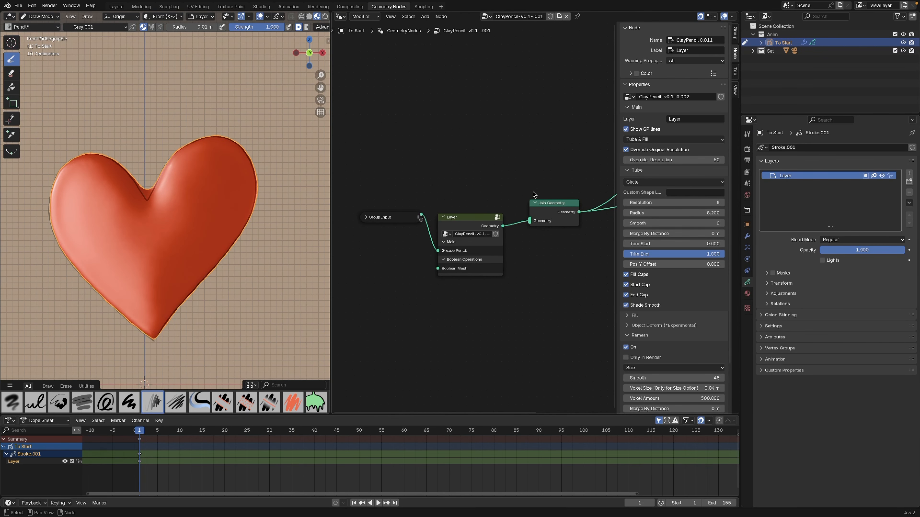
pyautogui.press('n')
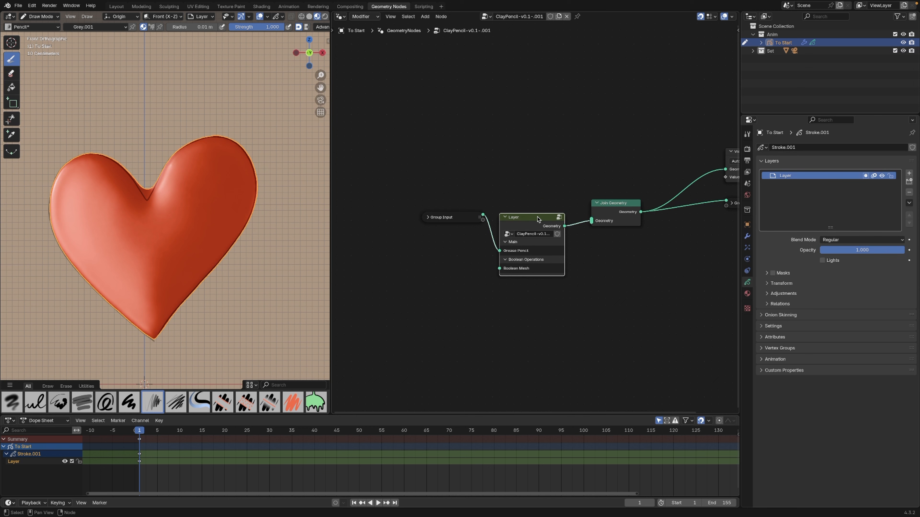
# Step: Open the Layer node's ClayPencil group and view its complete internal node network
pyautogui.press('Tab')
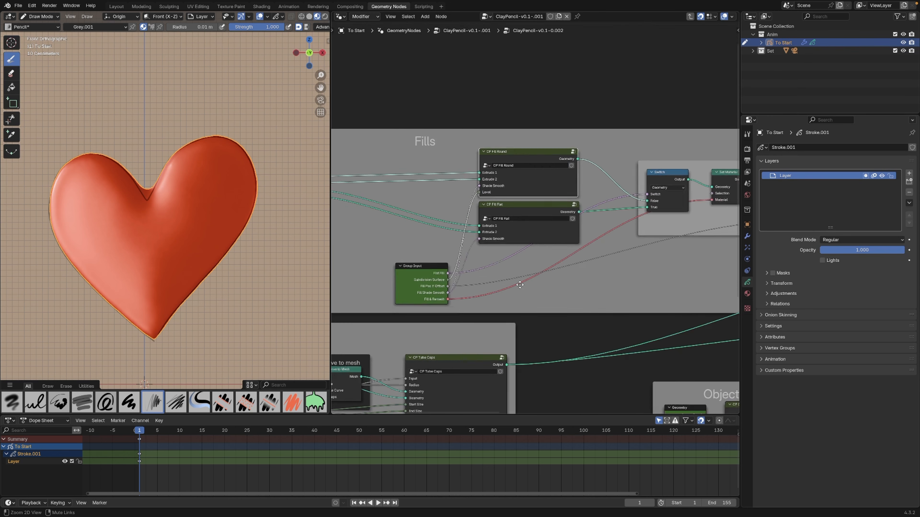
pyautogui.keyDown('alt'); pyautogui.moveTo(521, 318); pyautogui.dragTo(506, 332); pyautogui.keyUp('alt')
pyautogui.keyDown('ctrl'); pyautogui.keyDown('alt'); pyautogui.moveTo(506, 331); pyautogui.dragTo(503, 243); pyautogui.keyUp('alt'); pyautogui.keyUp('ctrl')
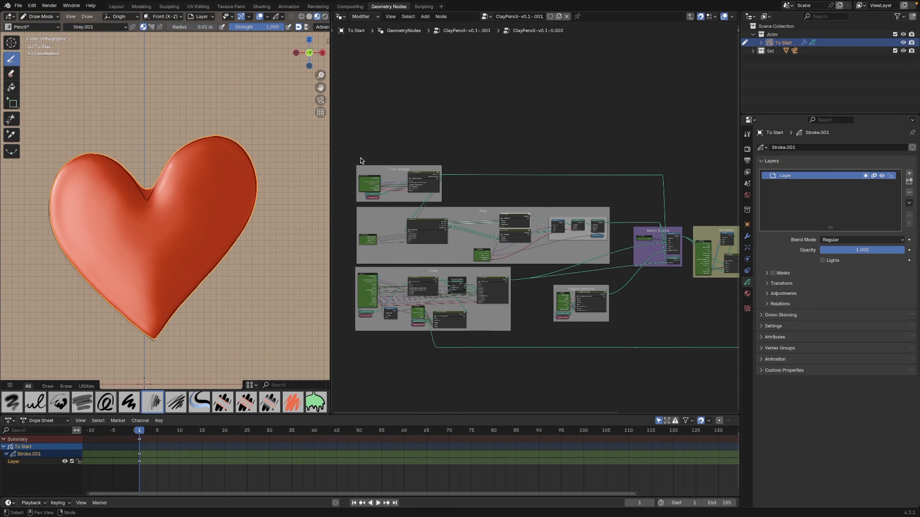
# Step: Mute and restore the Thin Shape, Tube and Fill node frames one at a time to compare their effect on the heart
pyautogui.moveTo(360, 161); pyautogui.dragTo(460, 201)
pyautogui.press('m')
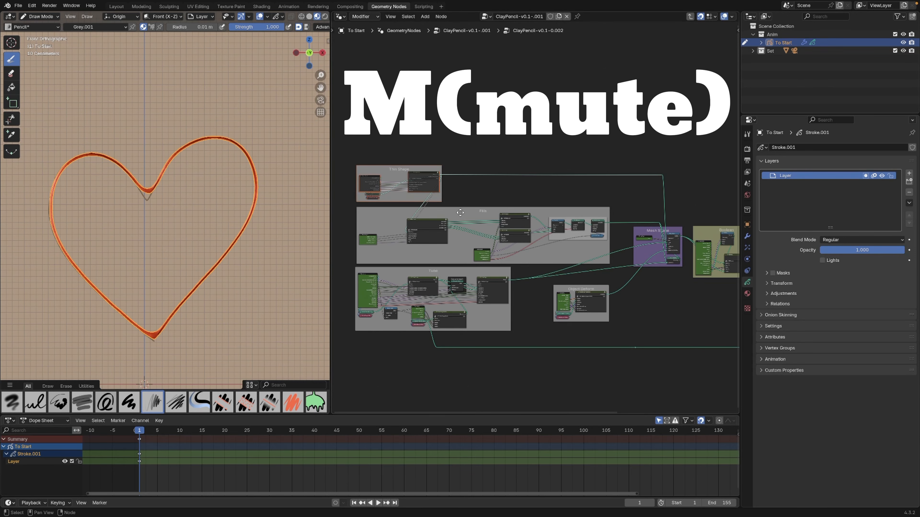
pyautogui.press('m')
pyautogui.moveTo(349, 279); pyautogui.dragTo(500, 348)
pyautogui.press('m')
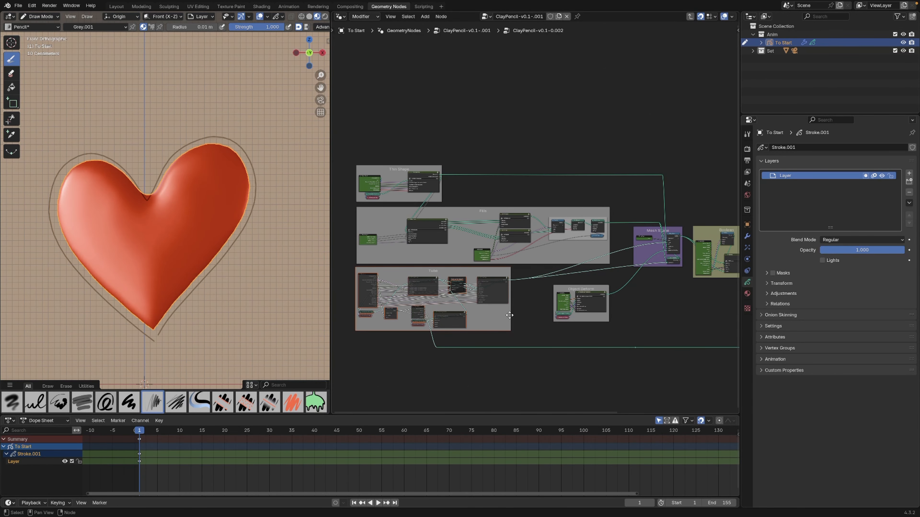
pyautogui.press('m')
pyautogui.hotkey('ctrl', 'z')
pyautogui.moveTo(343, 211); pyautogui.dragTo(611, 262)
pyautogui.press('m')
pyautogui.press('m')
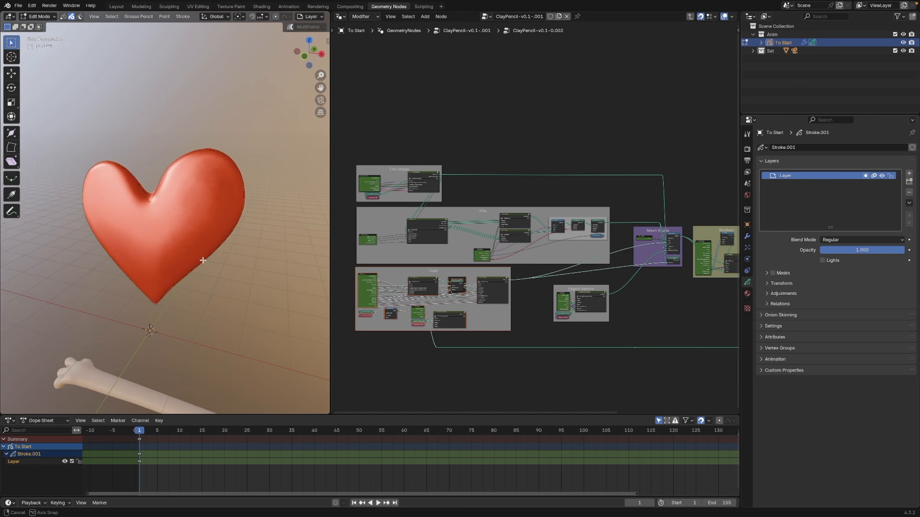
# Step: Adjust the heart stroke's thickness with Shrink/Fatten and try moving the smaller lobe's points up and outward
pyautogui.moveTo(170, 232); pyautogui.dragTo(188, 256, button='middle')
pyautogui.hotkey('alt', 's')
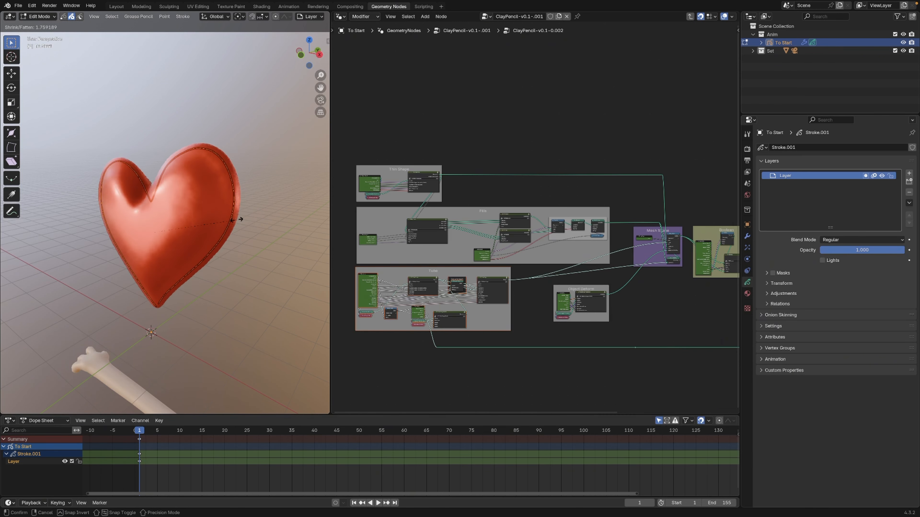
pyautogui.click(197, 238)
pyautogui.press('KP_1')
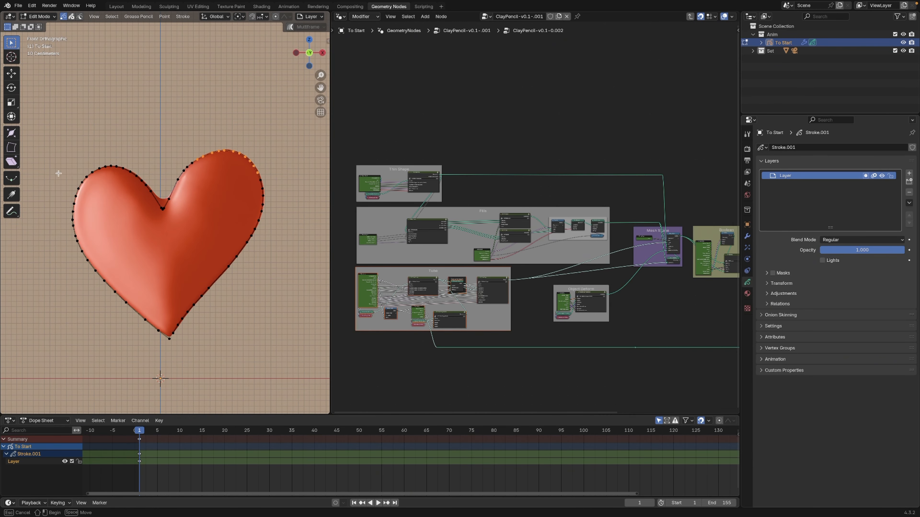
pyautogui.press('g')
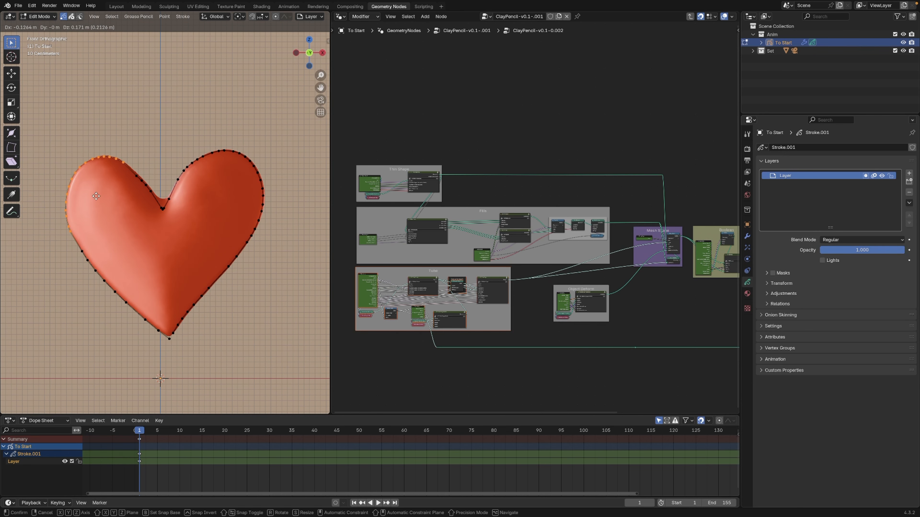
pyautogui.rightClick(110, 194)
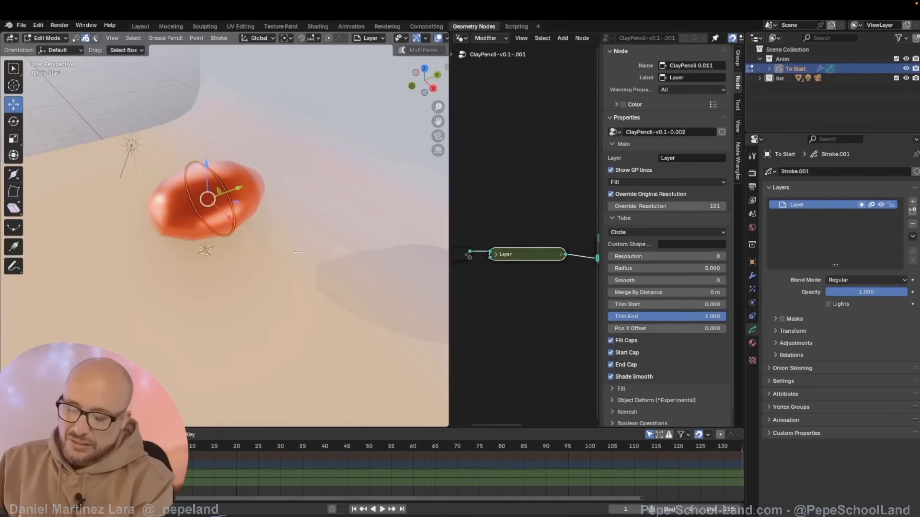
# Step: Reduce the thickness of the red blob's ring stroke with Shrink/Fatten
pyautogui.keyDown('shift'); pyautogui.moveTo(297, 252); pyautogui.dragTo(323, 283, button='middle'); pyautogui.keyUp('shift')
pyautogui.hotkey('alt', 's')
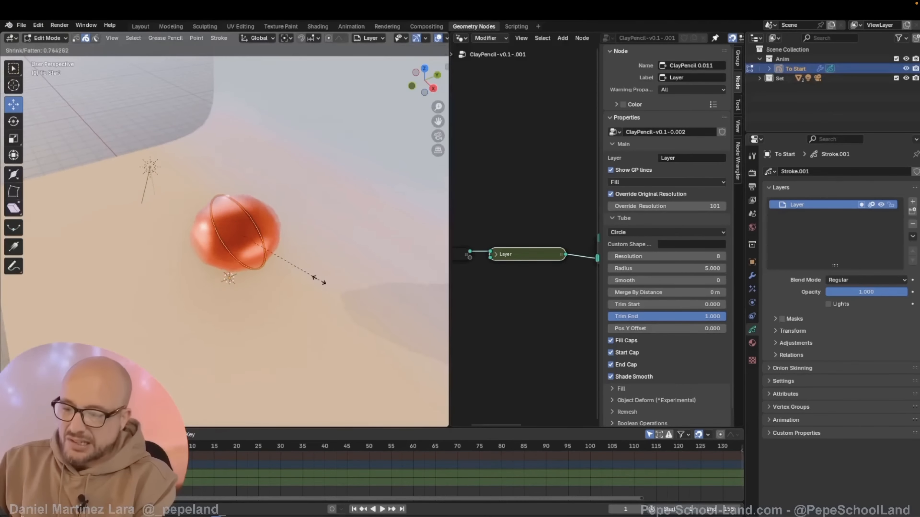
pyautogui.click(275, 280)
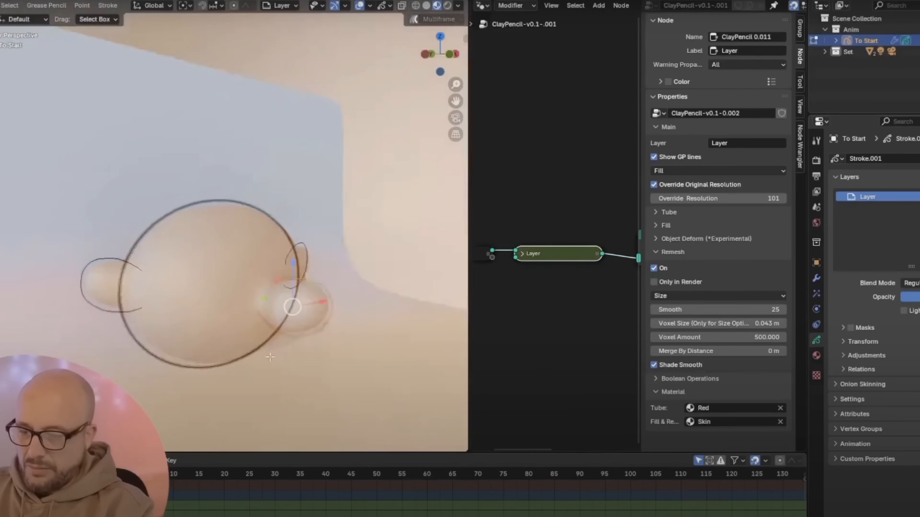
# Step: Add a new Grease Pencil layer to the head drawing and name it Facial
pyautogui.moveTo(269, 357); pyautogui.dragTo(348, 279, button='middle')
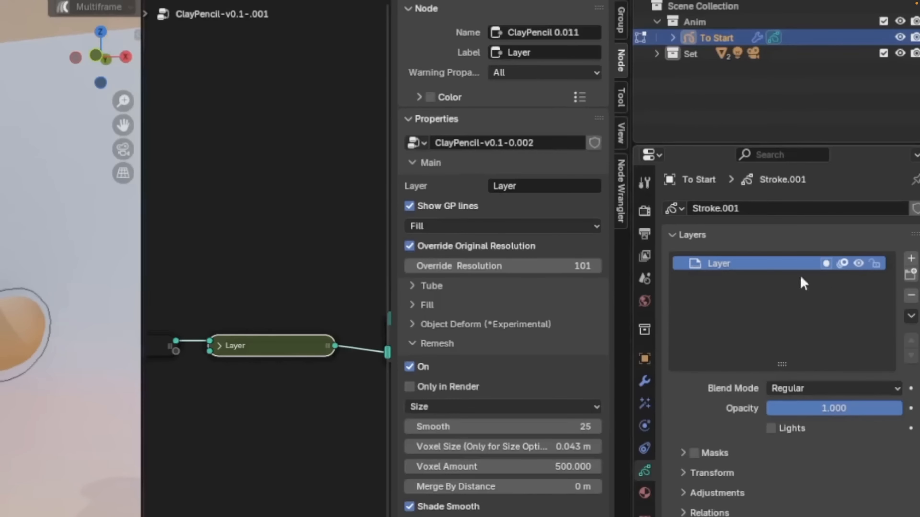
pyautogui.click(910, 258)
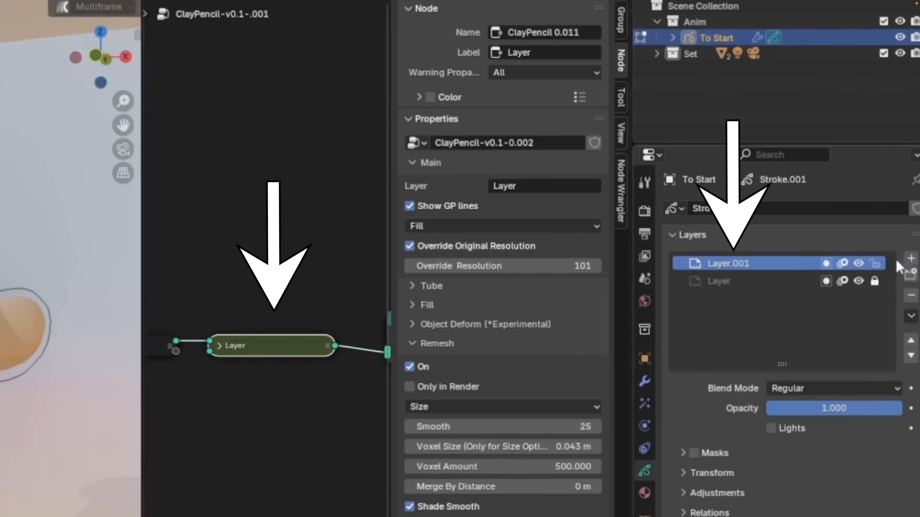
pyautogui.doubleClick(761, 266)
pyautogui.write('Facial')
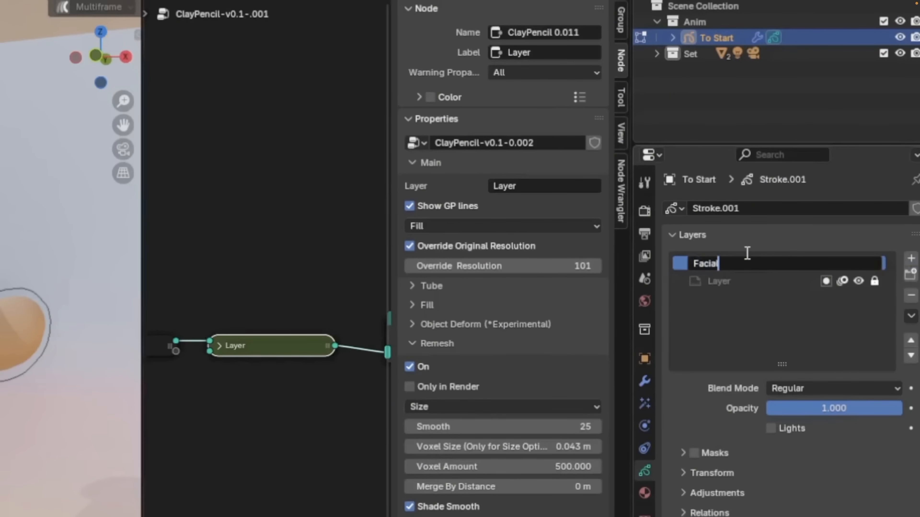
pyautogui.press('Return')
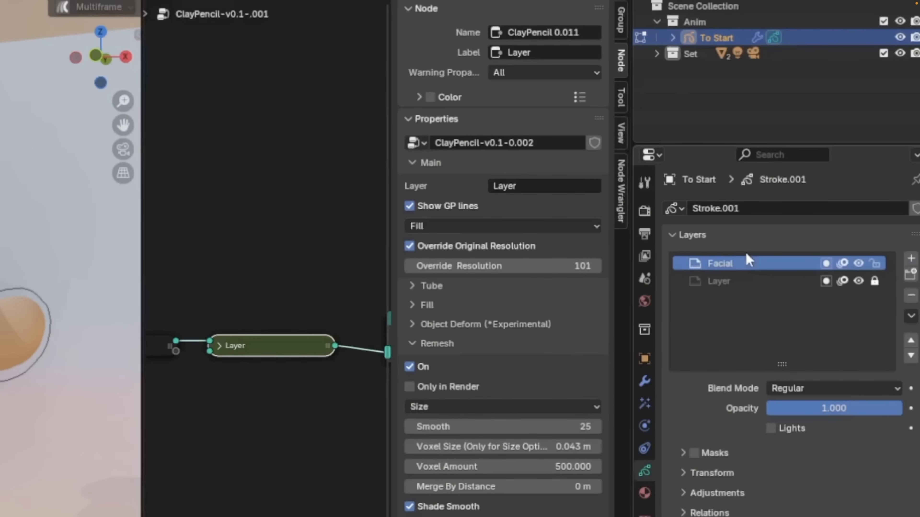
# Step: Duplicate the Layer node, place the copy above it, and set its layer name and label to the copied layer name Facial
pyautogui.doubleClick(726, 269)
pyautogui.hotkey('ctrl', 'c')
pyautogui.press('Return')
pyautogui.scroll(1, 270, 387)
pyautogui.moveTo(269, 386); pyautogui.dragTo(269, 420, button='middle')
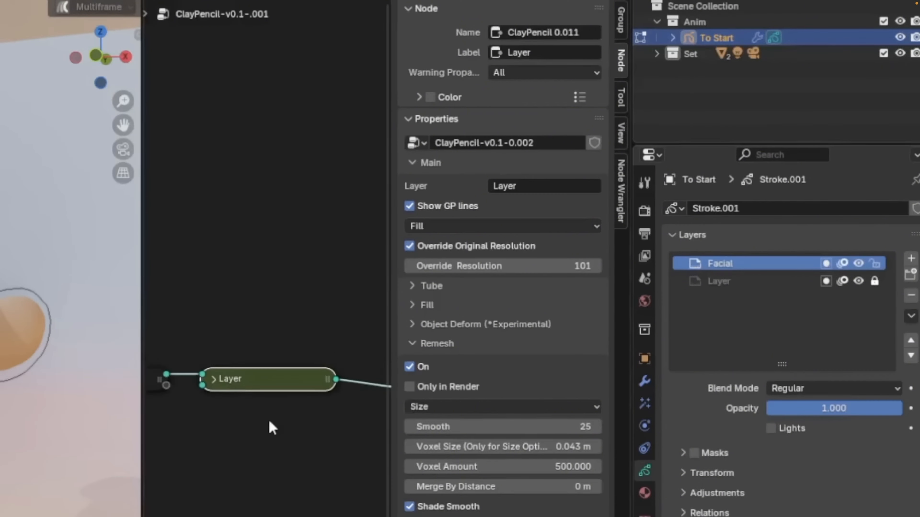
pyautogui.hotkey('shift', 'd')
pyautogui.click(269, 375)
pyautogui.doubleClick(526, 190)
pyautogui.hotkey('ctrl', 'v')
pyautogui.press('Return')
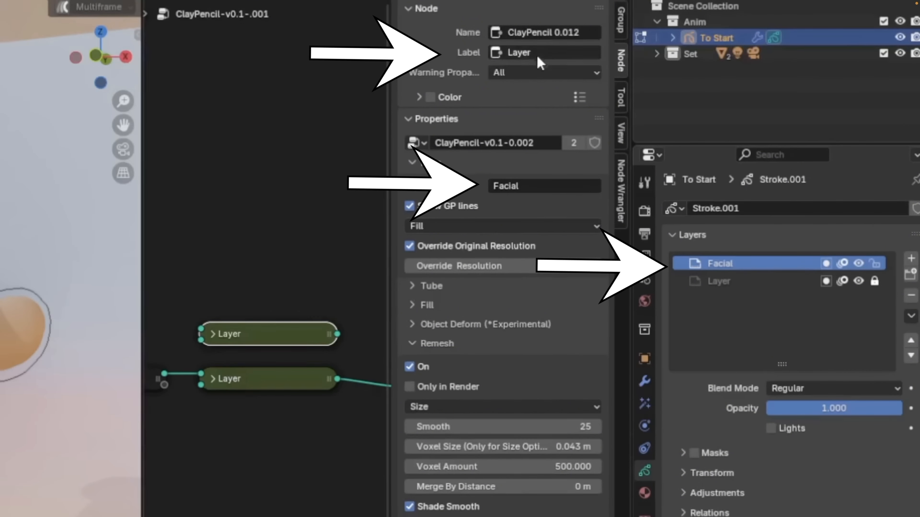
pyautogui.hotkey('ctrl', 'v')
# Step: Connect the Facial node between the group input and Join Geometry, in parallel with the Layer node
pyautogui.scroll(-4, 274, 448)
pyautogui.moveTo(276, 480); pyautogui.dragTo(265, 493, button='middle')
pyautogui.moveTo(223, 440); pyautogui.dragTo(227, 450, button='middle')
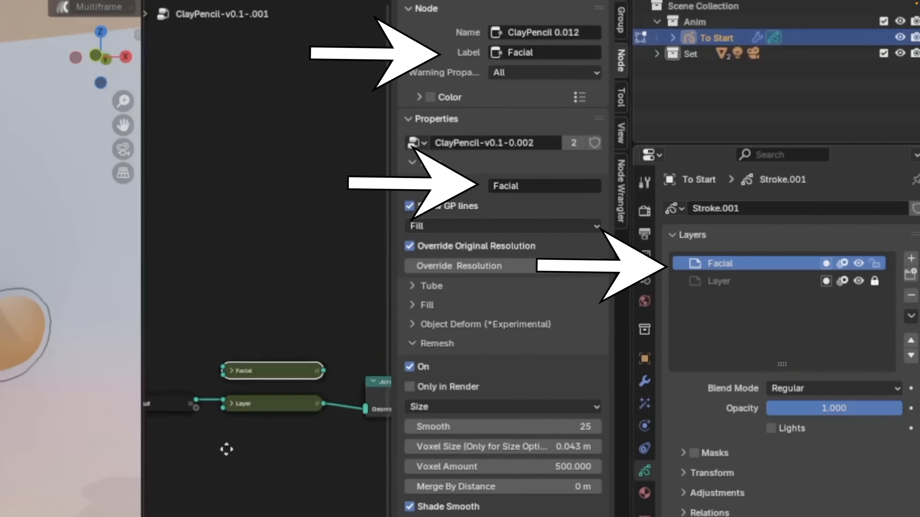
pyautogui.click(194, 398)
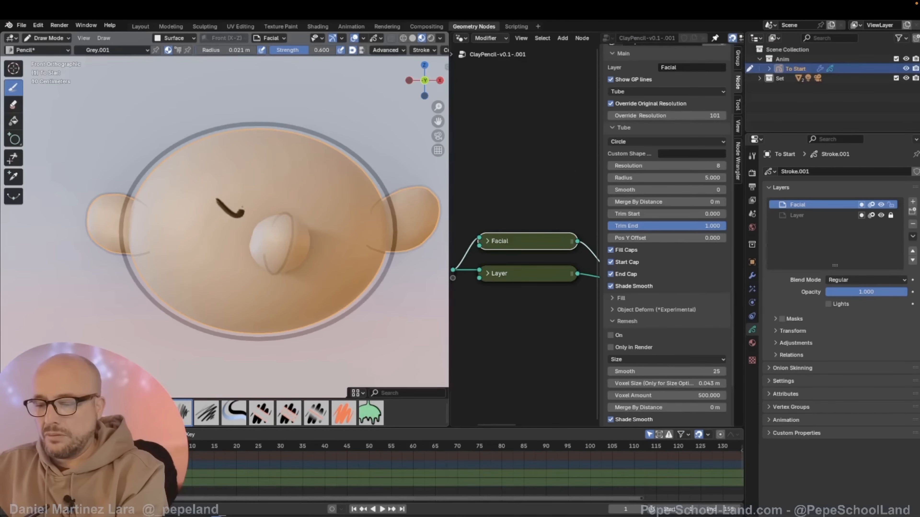
# Step: Draw a curved facial stroke on the head's surface in the Facial layer
pyautogui.moveTo(242, 208)
pyautogui.mouseDown()
pyautogui.moveTo(245, 183)
pyautogui.moveTo(282, 194)
pyautogui.moveTo(301, 169)
pyautogui.mouseUp()
# Step: Enlarge the Grab sculpt brush to about 238 px and push both sides of the cowboy's jaw outline inward on the Head layer
pyautogui.hotkey('ctrl', 'Tab')
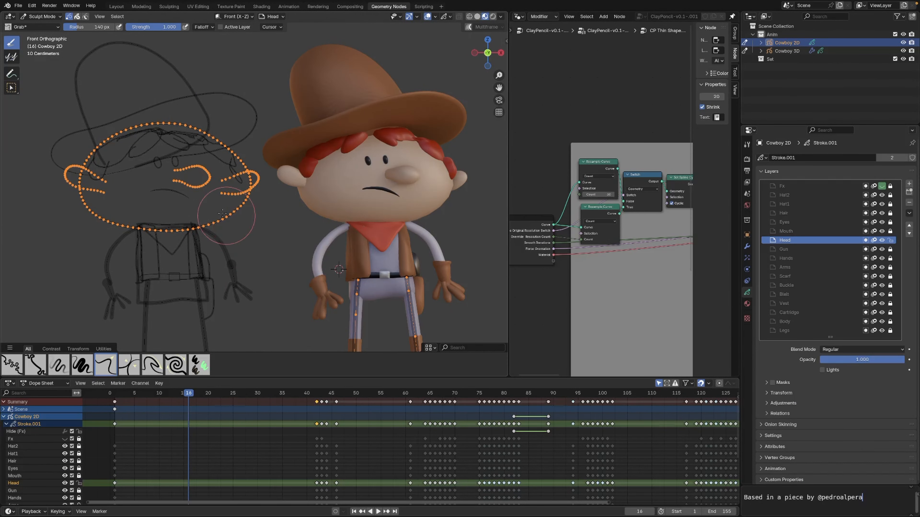
pyautogui.press('f')
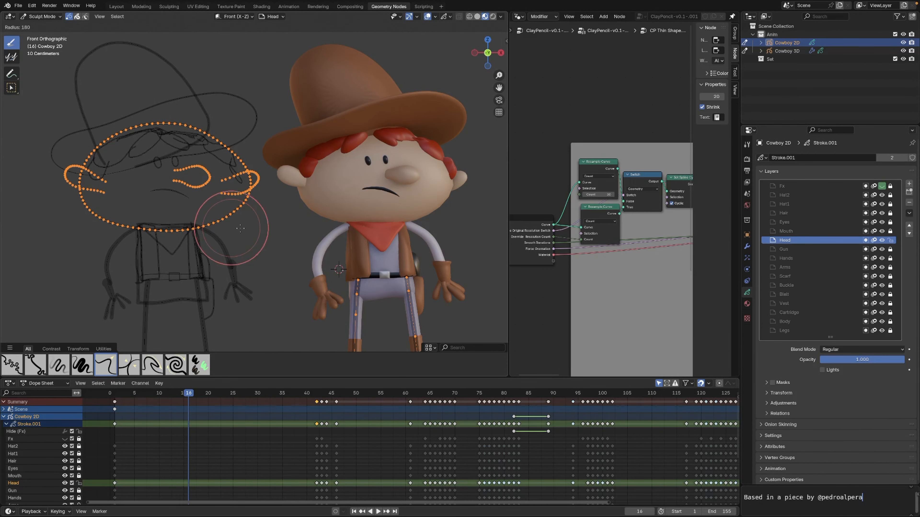
pyautogui.click(277, 229)
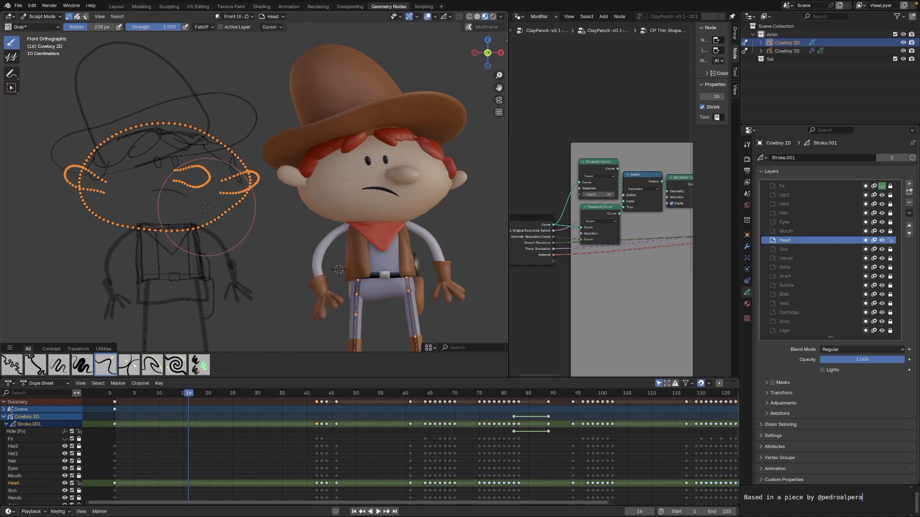
pyautogui.moveTo(229, 218); pyautogui.dragTo(214, 209)
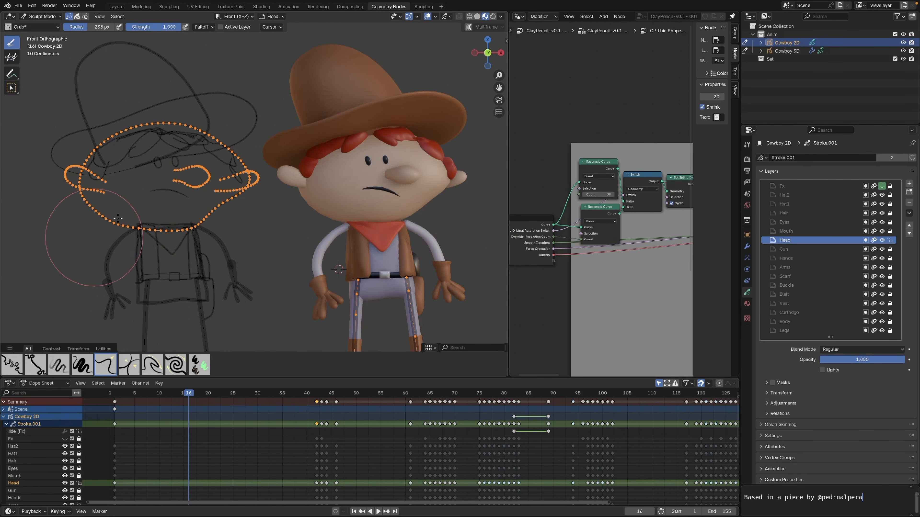
pyautogui.moveTo(118, 218); pyautogui.dragTo(142, 209)
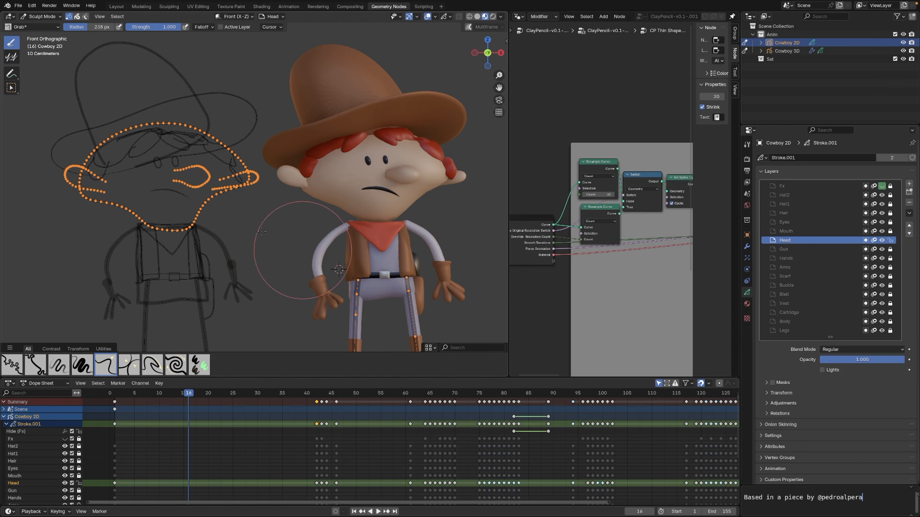
pyautogui.moveTo(199, 203); pyautogui.dragTo(213, 217)
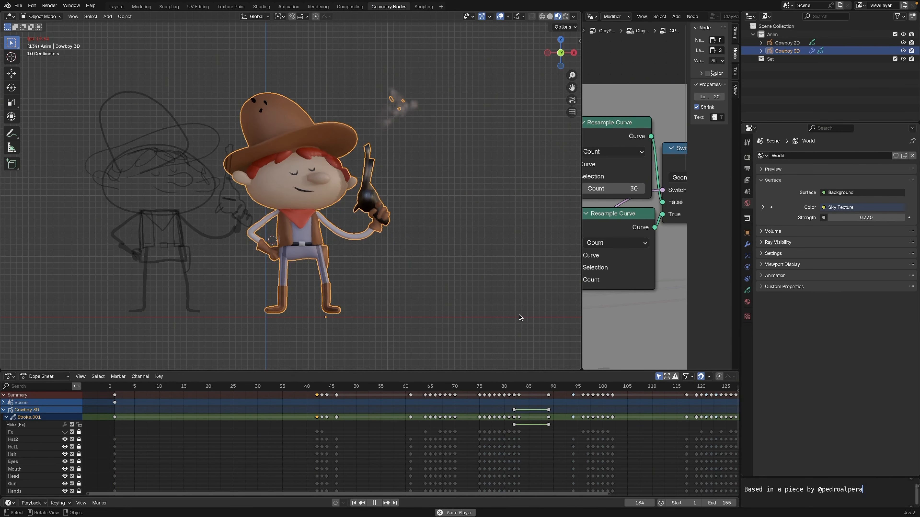
# Step: Stop the cowboy animation playback and select the 3D cowboy
pyautogui.press('space')
pyautogui.click(460, 311)
pyautogui.click(320, 276)
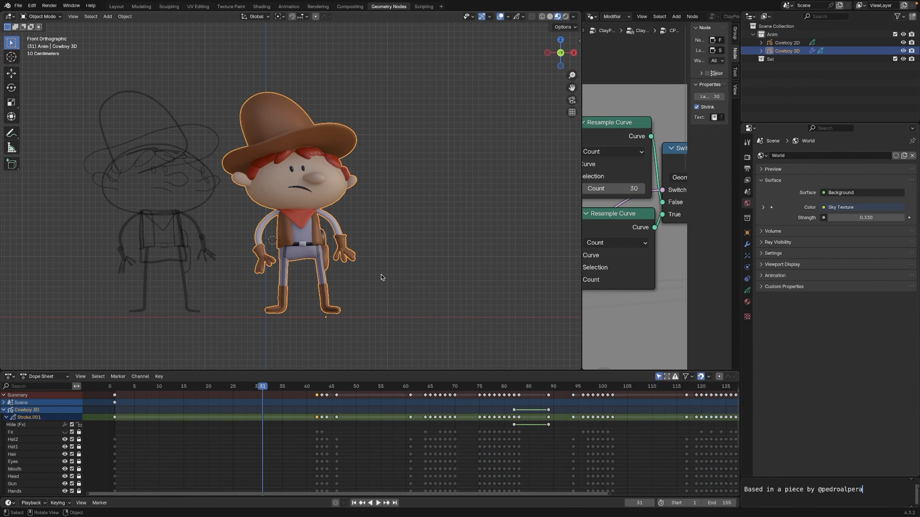
# Step: Show Cowboy 3D's Grease Pencil layers in an enlarged list and switch the object to Draw Mode
pyautogui.click(746, 291)
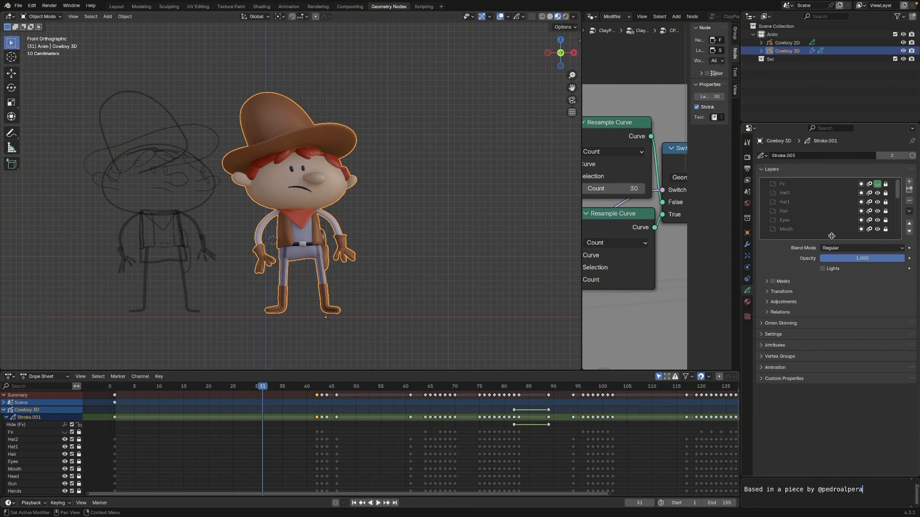
pyautogui.moveTo(832, 236); pyautogui.dragTo(825, 353)
pyautogui.click(44, 17)
pyautogui.click(49, 54)
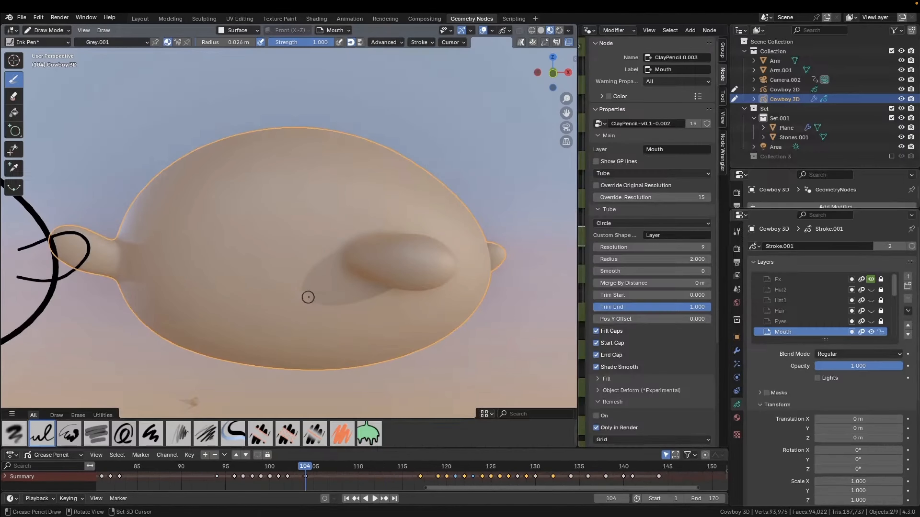
# Step: Draw one leg with its foot below the cowboy's body on the Legs layer and rotate the stroke in Edit Mode
pyautogui.hotkey('ctrl', 'Tab')
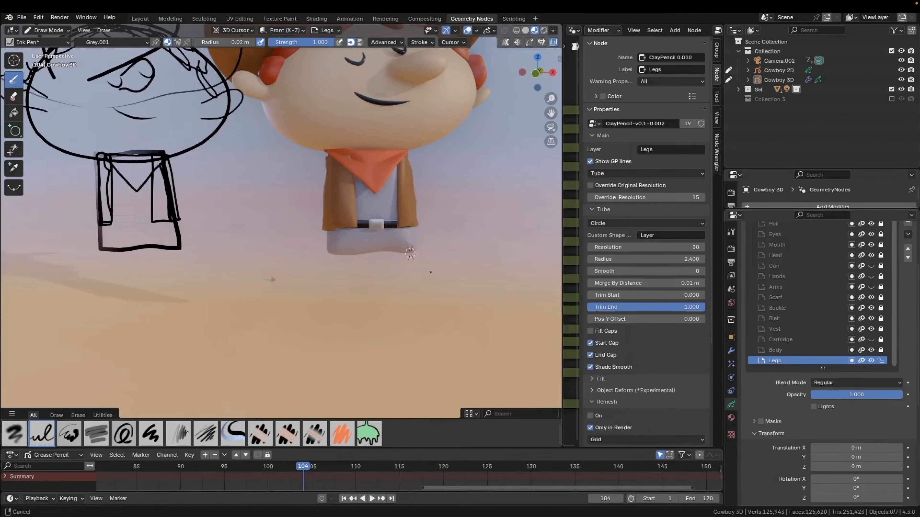
pyautogui.moveTo(410, 250)
pyautogui.mouseDown()
pyautogui.moveTo(411, 334)
pyautogui.moveTo(438, 341)
pyautogui.mouseUp()
pyautogui.hotkey('ctrl', 'Tab')
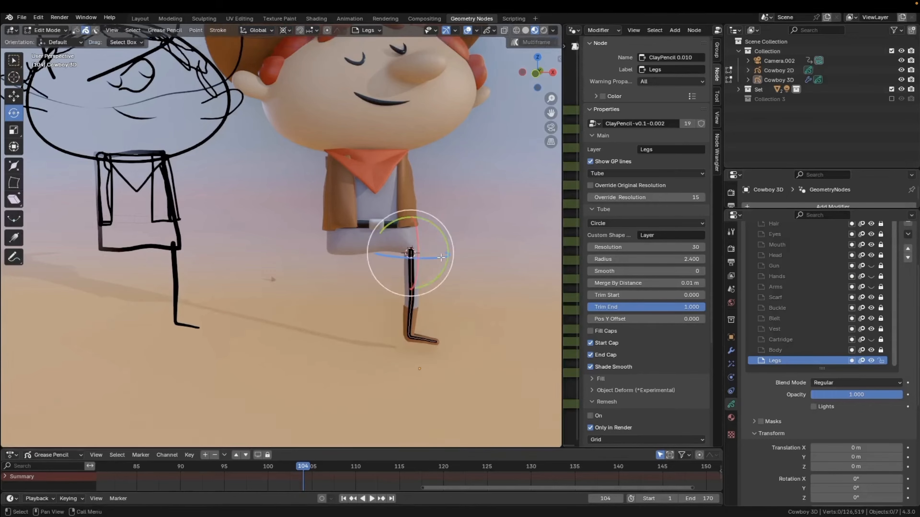
pyautogui.moveTo(404, 256); pyautogui.dragTo(409, 327)
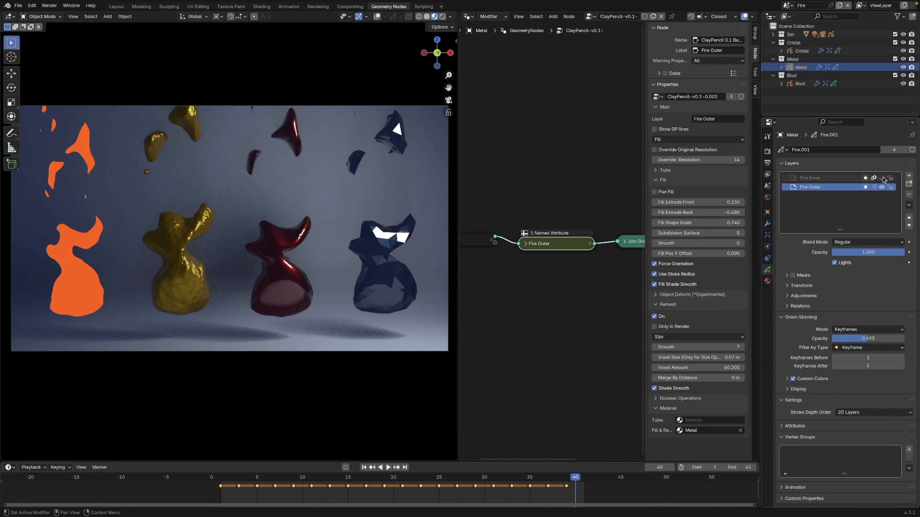
# Step: Play the fire animation and inspect the internal node network of the Fire Outer group
pyautogui.press('space')
pyautogui.press('Tab')
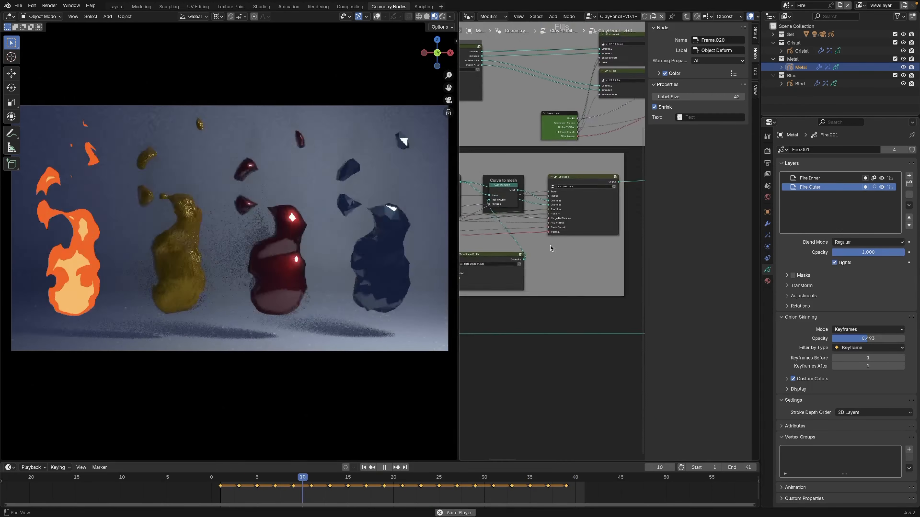
pyautogui.scroll(-3, 551, 249)
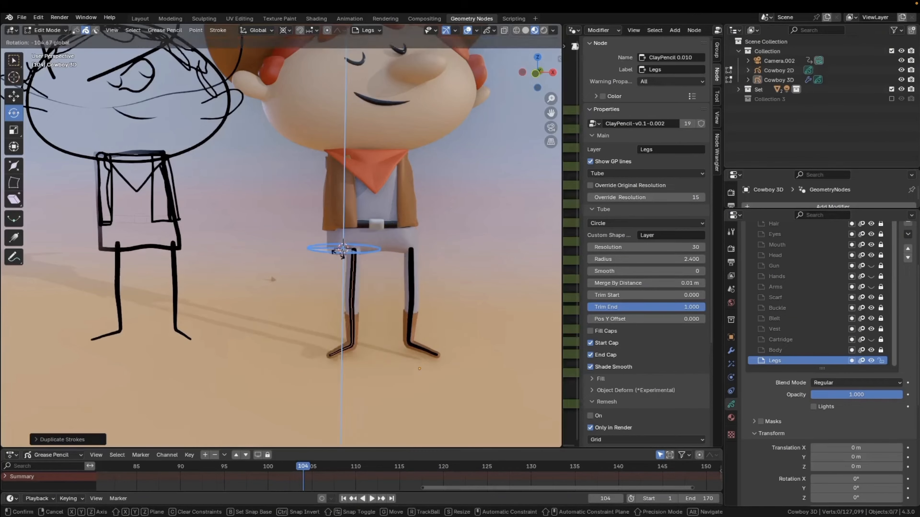
# Step: Move the duplicated leg stroke into place under the other side of the cowboy's body
pyautogui.press('g')
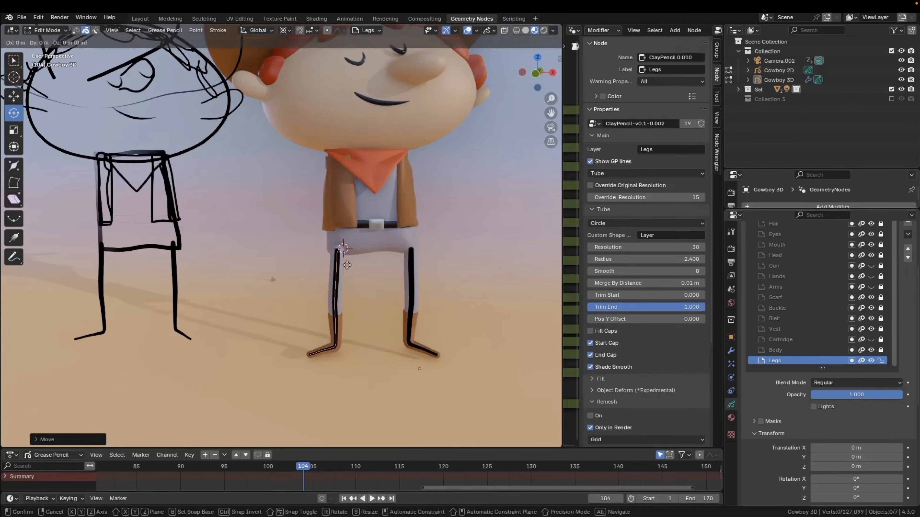
pyautogui.click(346, 265)
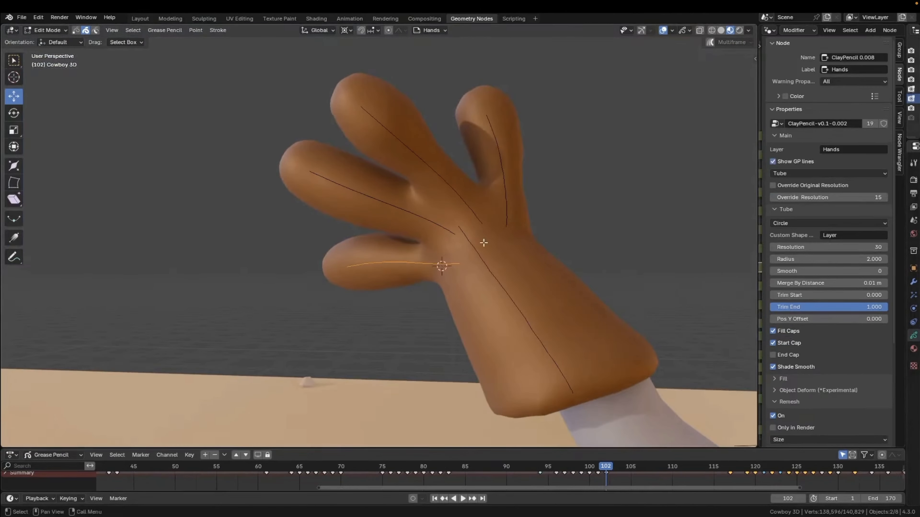
# Step: Rotate the strokes of the hand's lowest finger and its short upright finger around their bases
pyautogui.press('r')
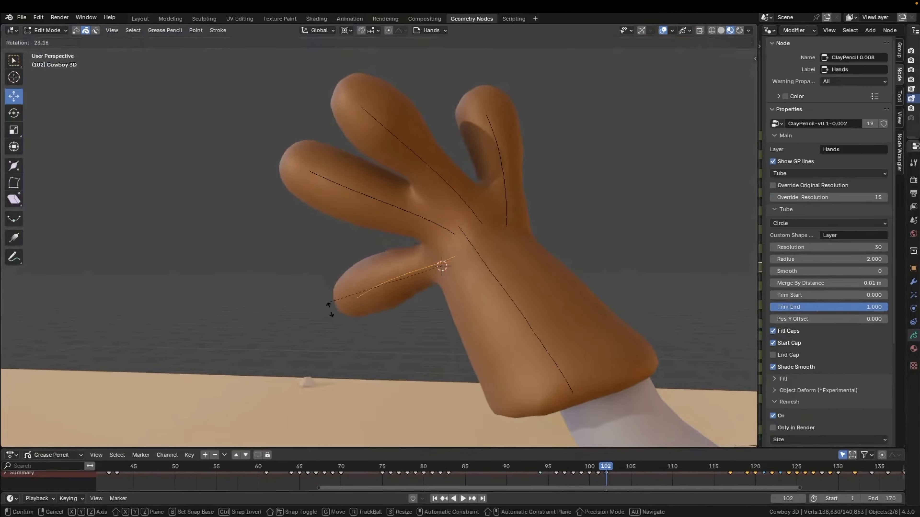
pyautogui.click(324, 287)
pyautogui.rightClick(508, 223)
pyautogui.click(506, 203)
pyautogui.keyDown('shift'); pyautogui.rightClick(506, 231); pyautogui.keyUp('shift')
pyautogui.press('r')
# Step: Bend the tip of the hand's longest finger toward the upright finger with the Grab sculpt brush
pyautogui.hotkey('ctrl', 'Tab')
pyautogui.moveTo(389, 80); pyautogui.dragTo(437, 59)
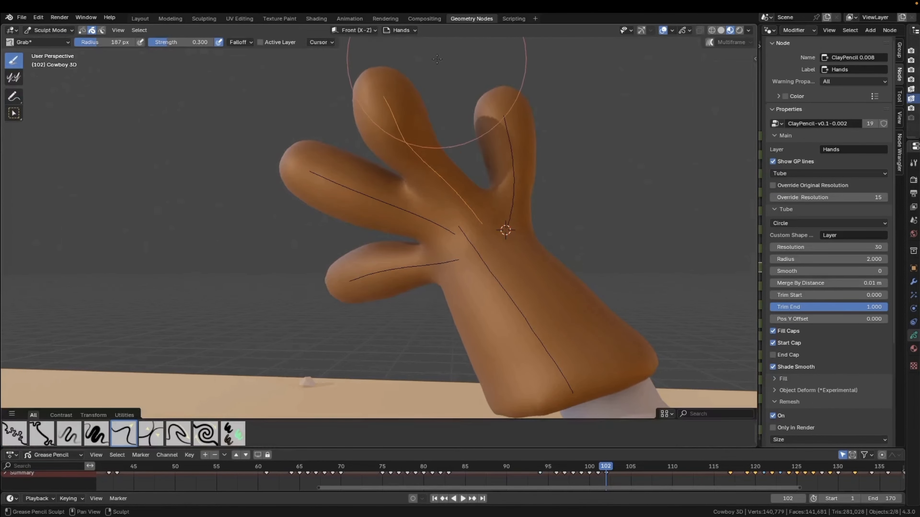
# Step: Move the end point of the gun's top edge forward to lengthen the barrel outline
pyautogui.press('g')
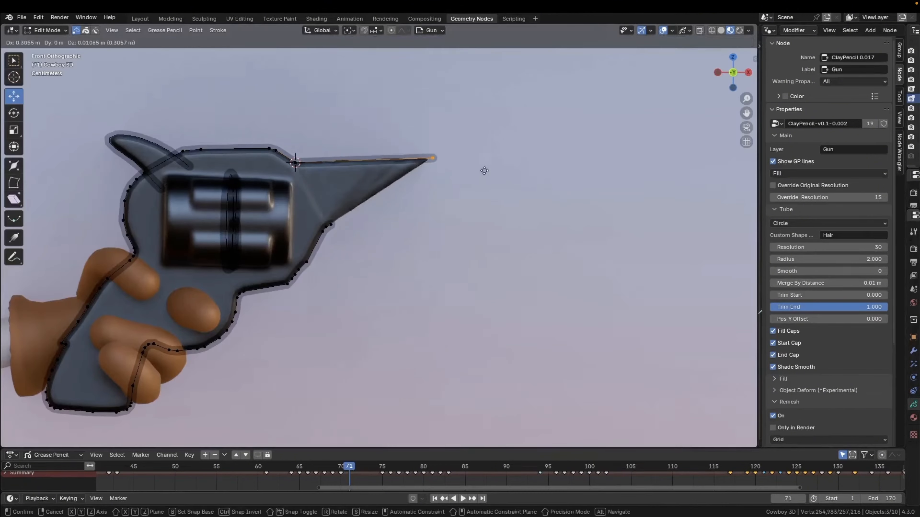
pyautogui.click(592, 145)
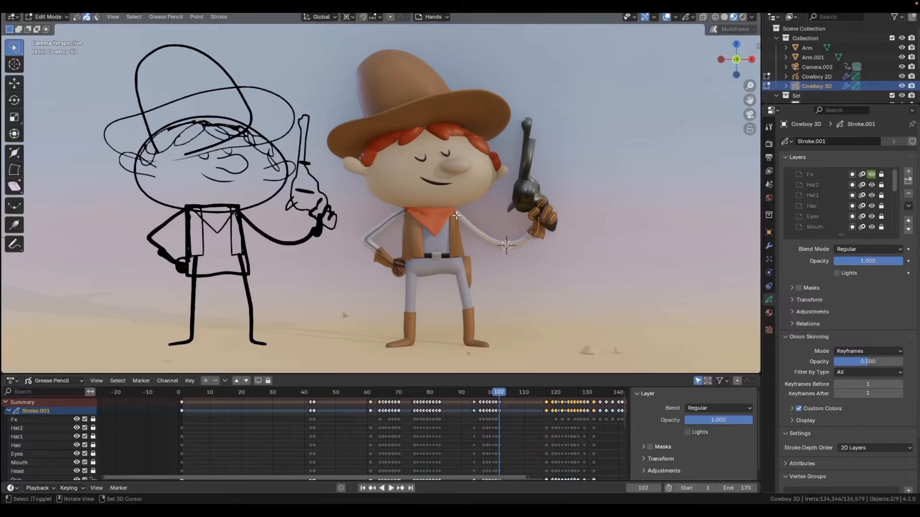
# Step: Bend all of the cowboy's strokes sideways from the feet with the Bend tool
pyautogui.hotkey('shift', 'w')
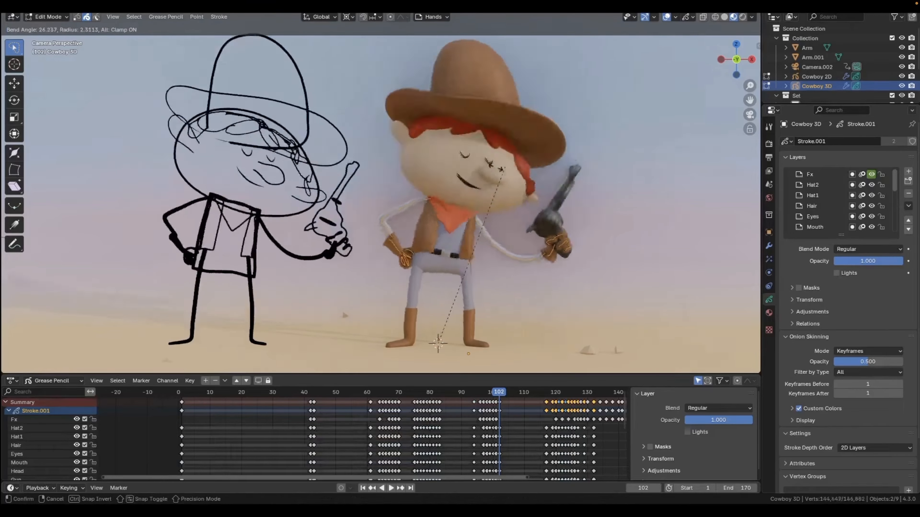